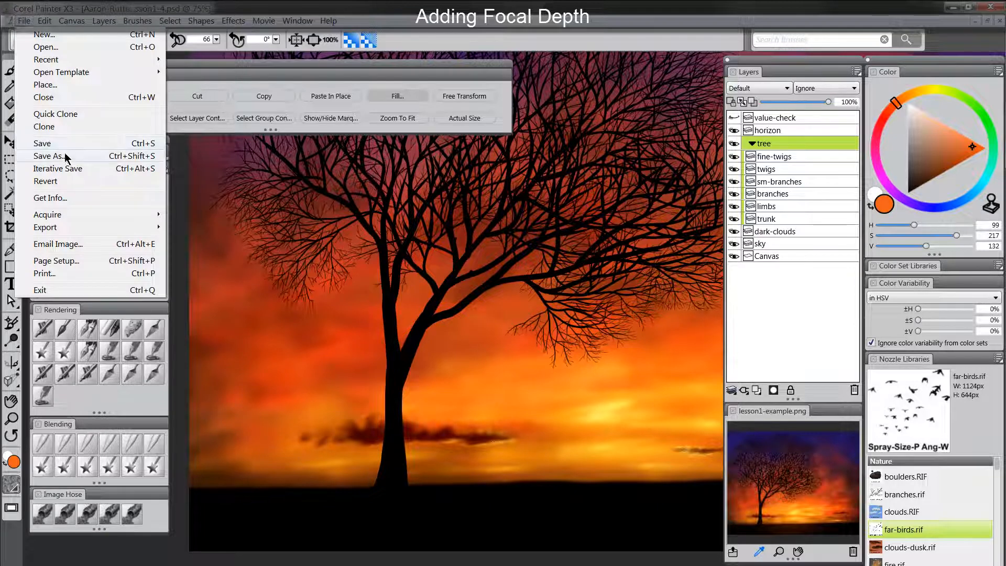
Step: Save the painting as a new Photoshop (.psd) file, changing the version number from 4 to 5
{"action": "left_click", "coordinate": [71, 155]}
{"action": "left_click", "coordinate": [200, 343]}
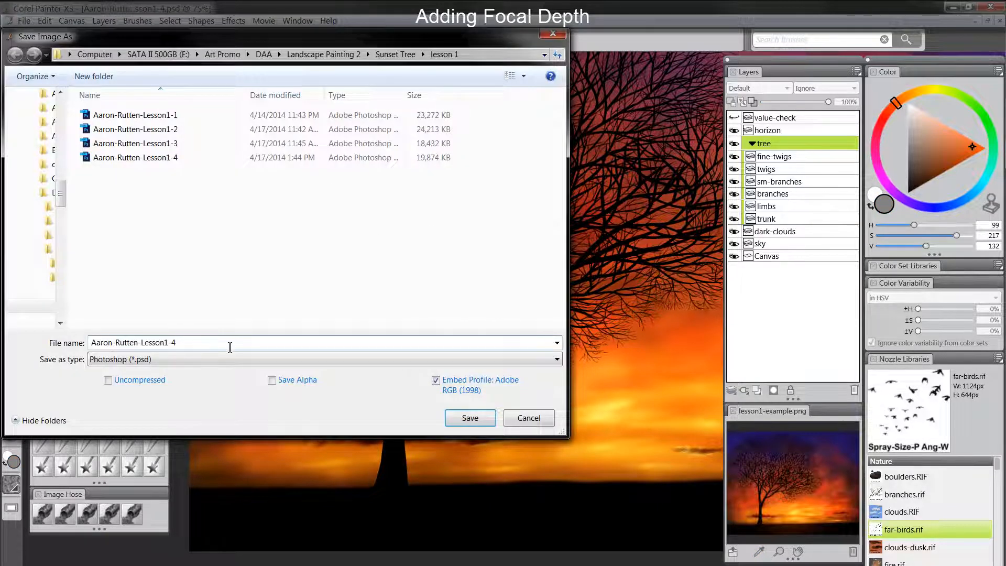
{"action": "key", "text": "BackSpace"}
{"action": "type", "text": "5"}
{"action": "key", "text": "Return"}
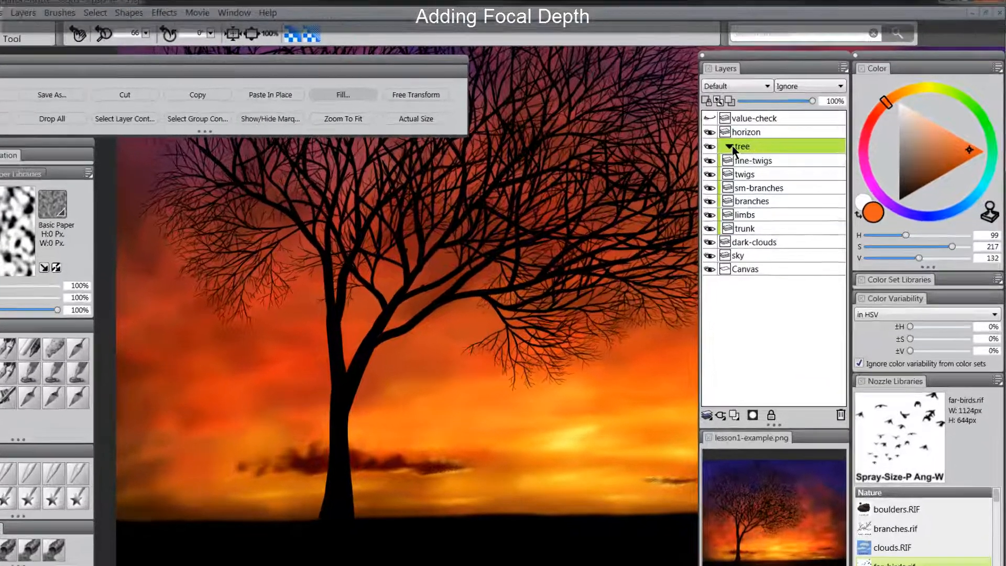
Step: Merge the tree group into one layer, preserve its transparency, and set it to Multiply
{"action": "left_click", "coordinate": [752, 144]}
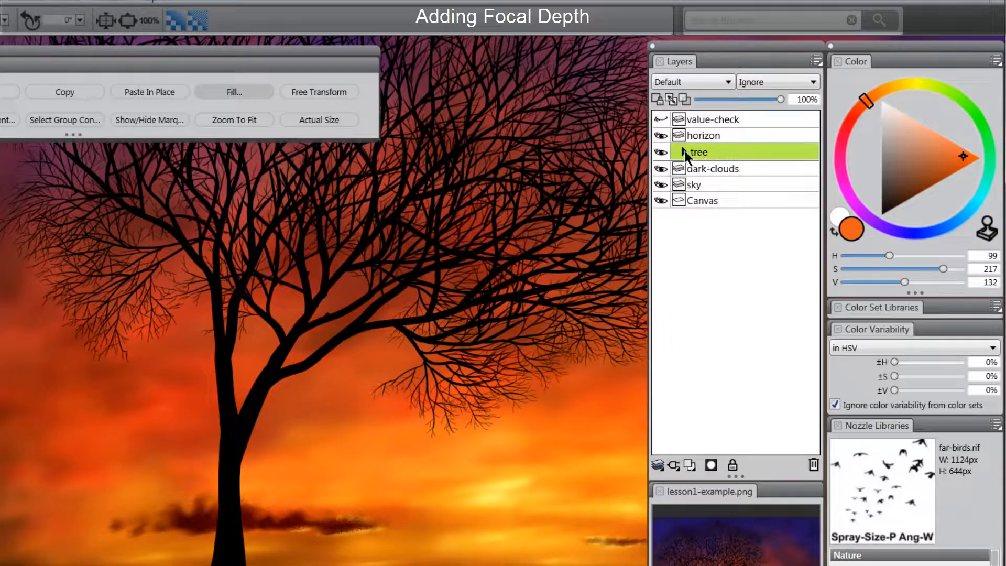
{"action": "key", "text": "ctrl+e"}
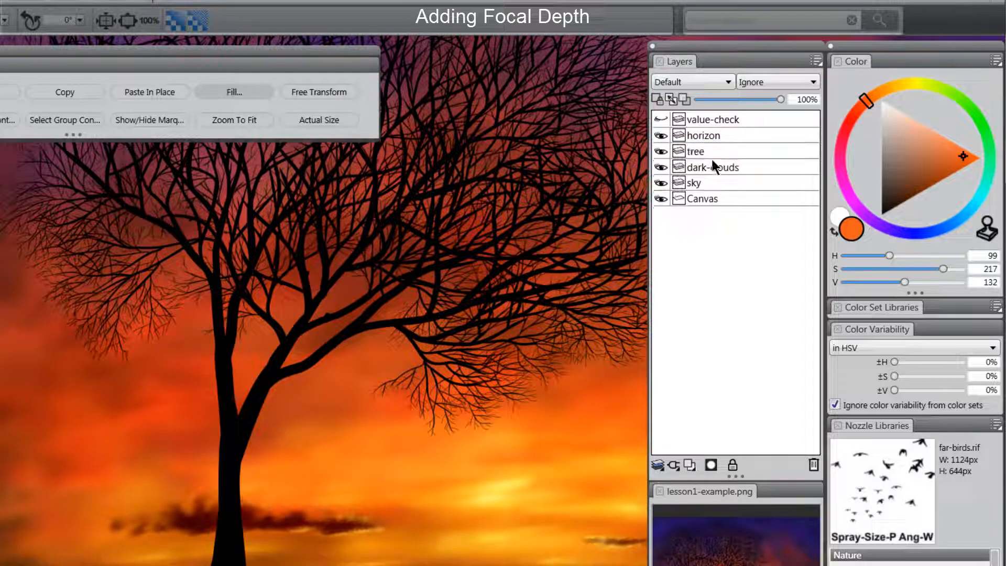
{"action": "left_click", "coordinate": [696, 150]}
{"action": "left_click", "coordinate": [664, 151]}
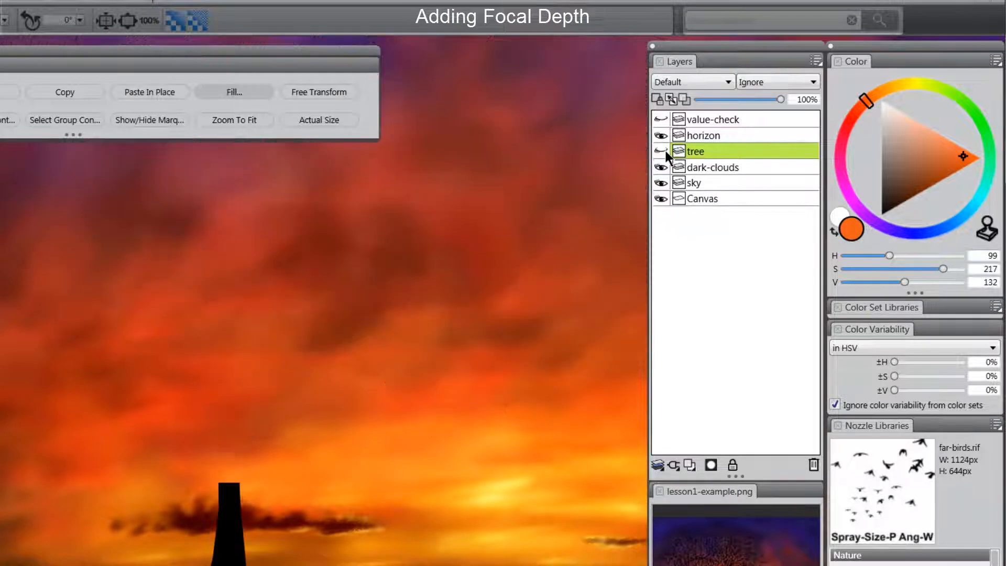
{"action": "left_click", "coordinate": [663, 152]}
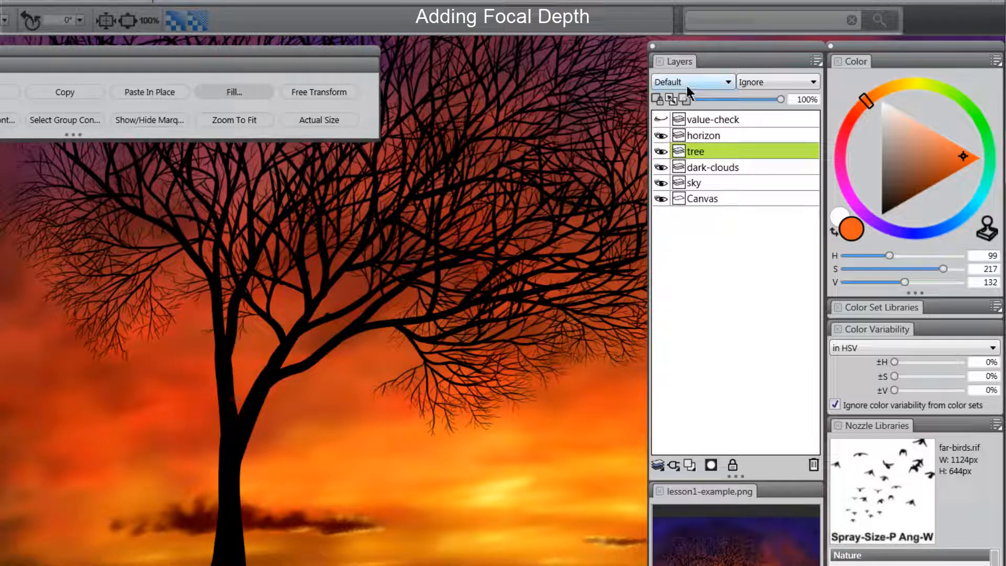
{"action": "left_click", "coordinate": [659, 99]}
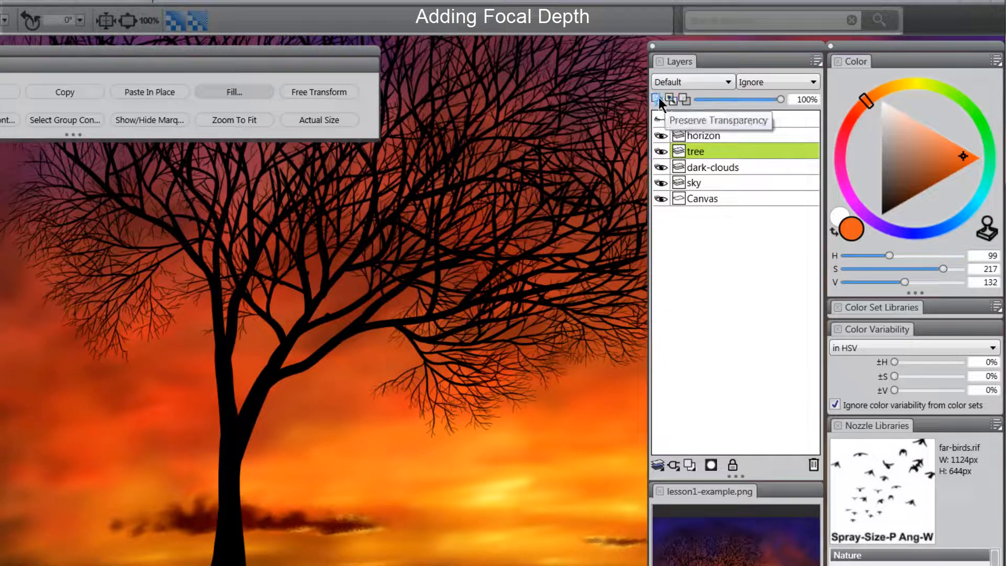
{"action": "left_click", "coordinate": [679, 83]}
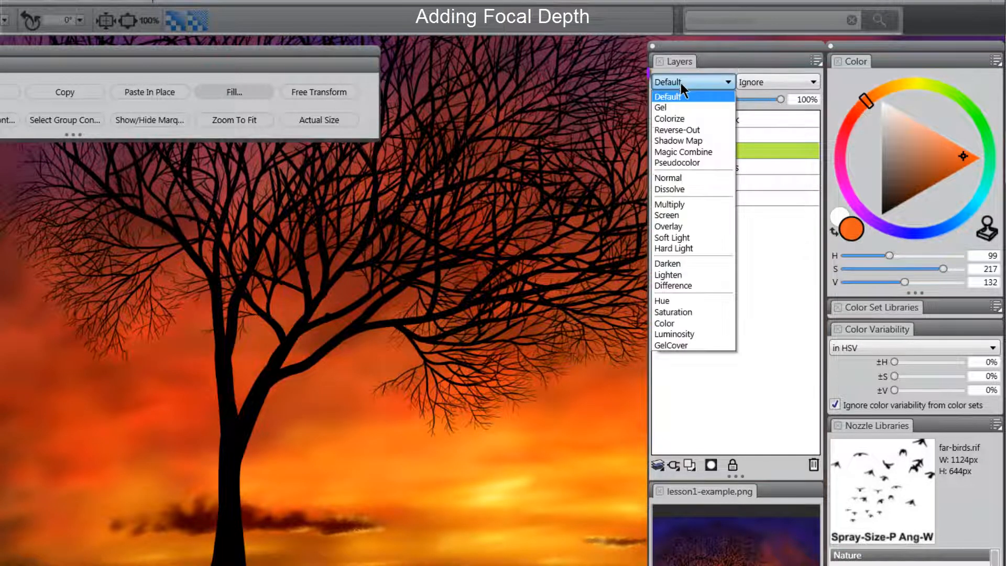
{"action": "left_click", "coordinate": [674, 204]}
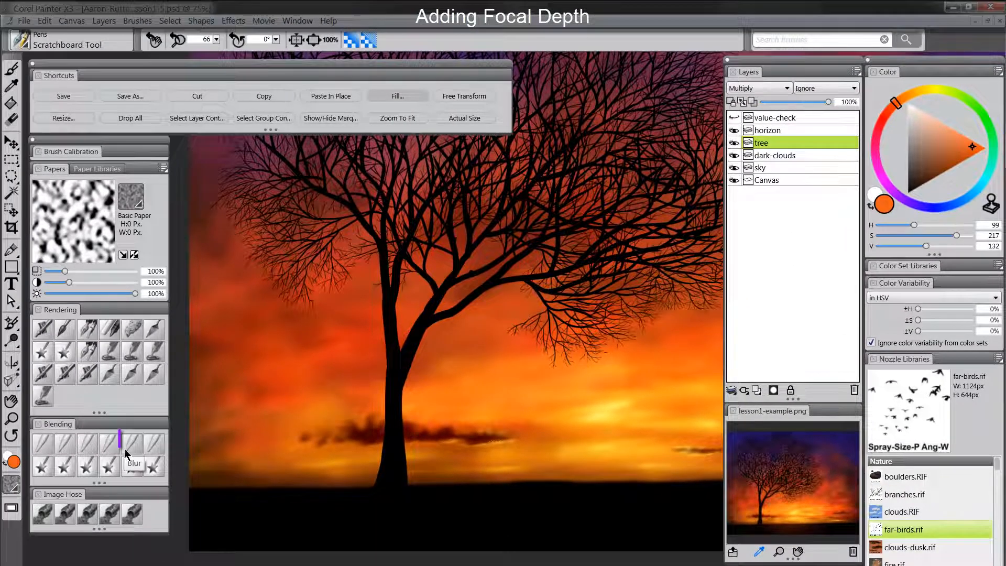
Step: With the Blenders Blur brush at 100% zoom, soften the tree's outer twigs into the sky
{"action": "left_click", "coordinate": [130, 444]}
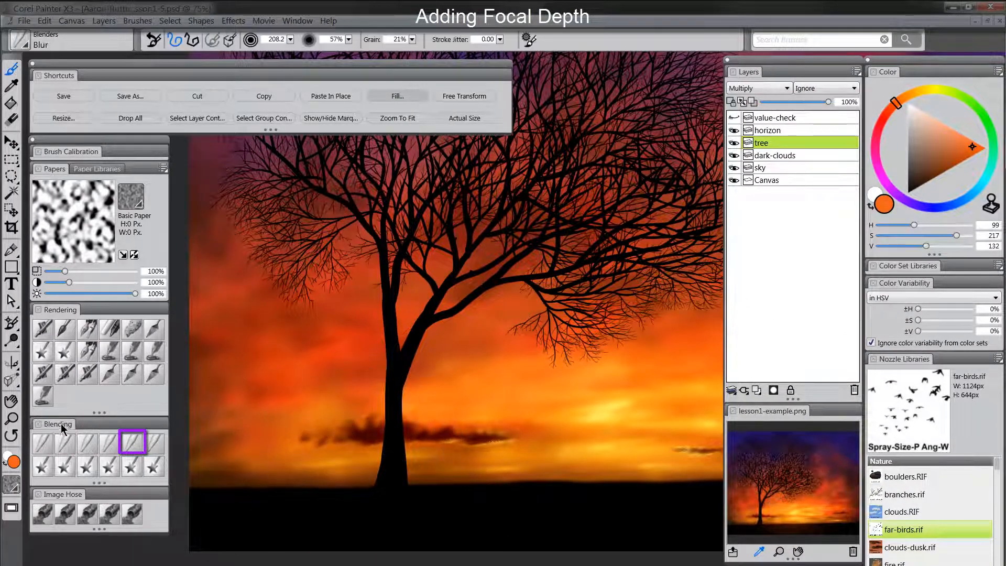
{"action": "left_click", "coordinate": [408, 406]}
{"action": "key", "text": "Tab"}
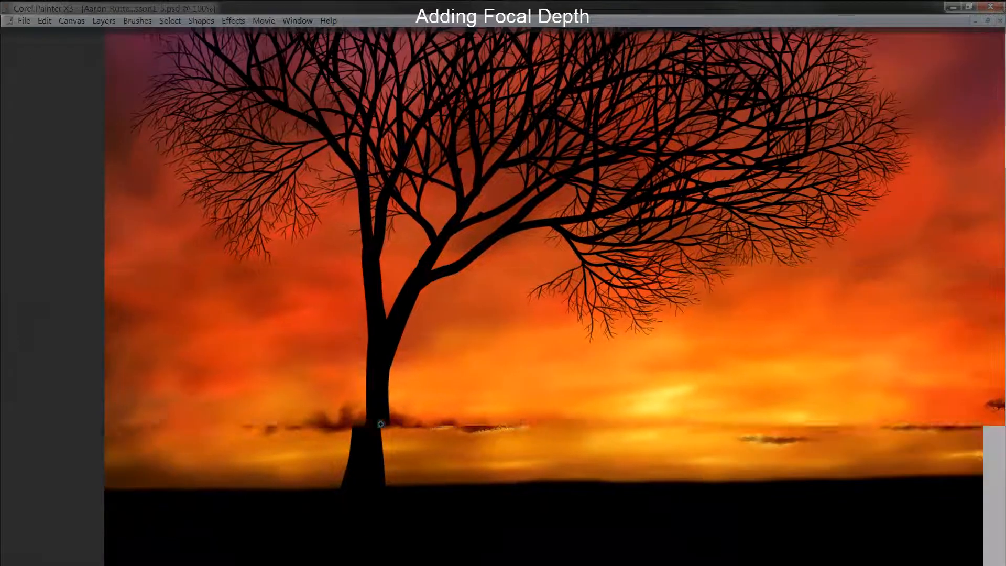
{"action": "key", "text": "Tab"}
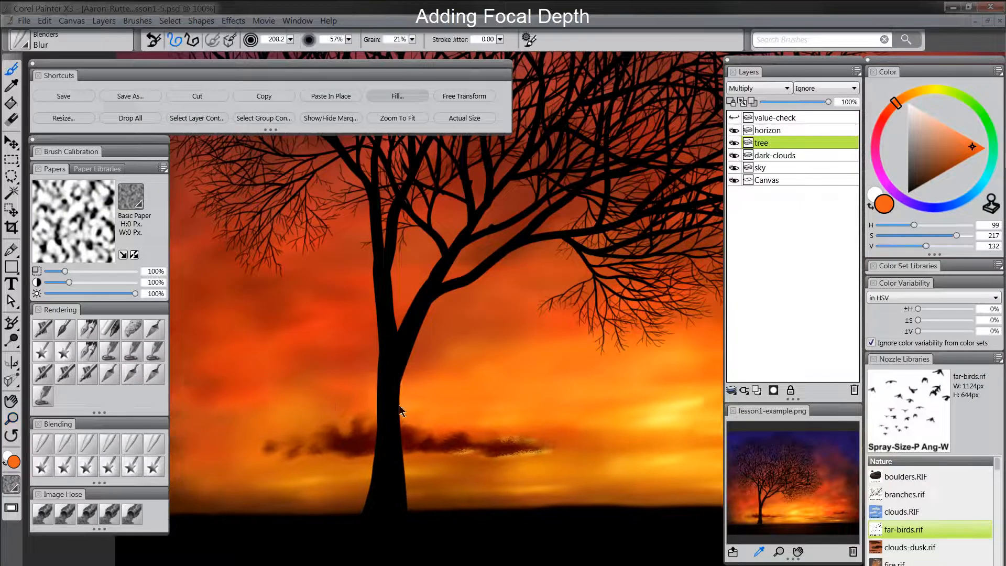
{"action": "key", "text": "Tab"}
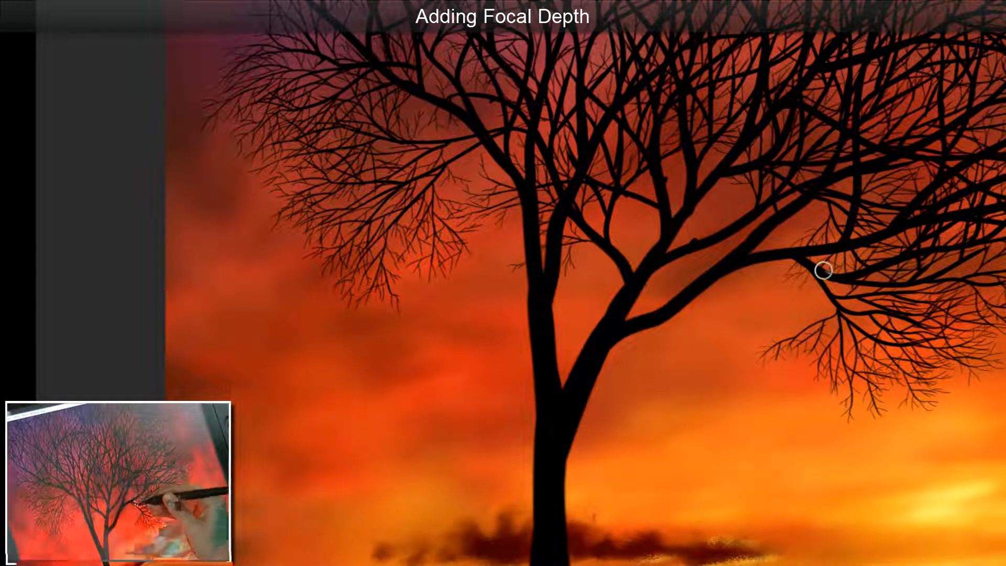
{"action": "left_click_drag", "start_coordinate": [809, 358], "coordinate": [764, 480]}
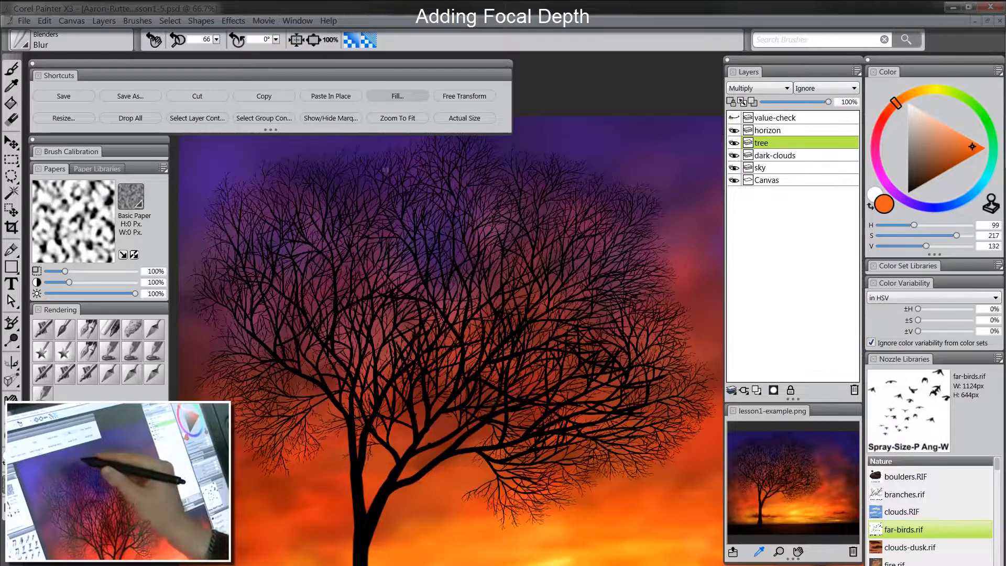
{"action": "mouse_move", "coordinate": [386, 169]}
{"action": "left_mouse_down"}
{"action": "mouse_move", "coordinate": [244, 283]}
{"action": "mouse_move", "coordinate": [270, 424]}
{"action": "mouse_move", "coordinate": [257, 285]}
{"action": "mouse_move", "coordinate": [304, 174]}
{"action": "mouse_move", "coordinate": [474, 162]}
{"action": "mouse_move", "coordinate": [600, 202]}
{"action": "mouse_move", "coordinate": [642, 300]}
{"action": "left_mouse_up"}
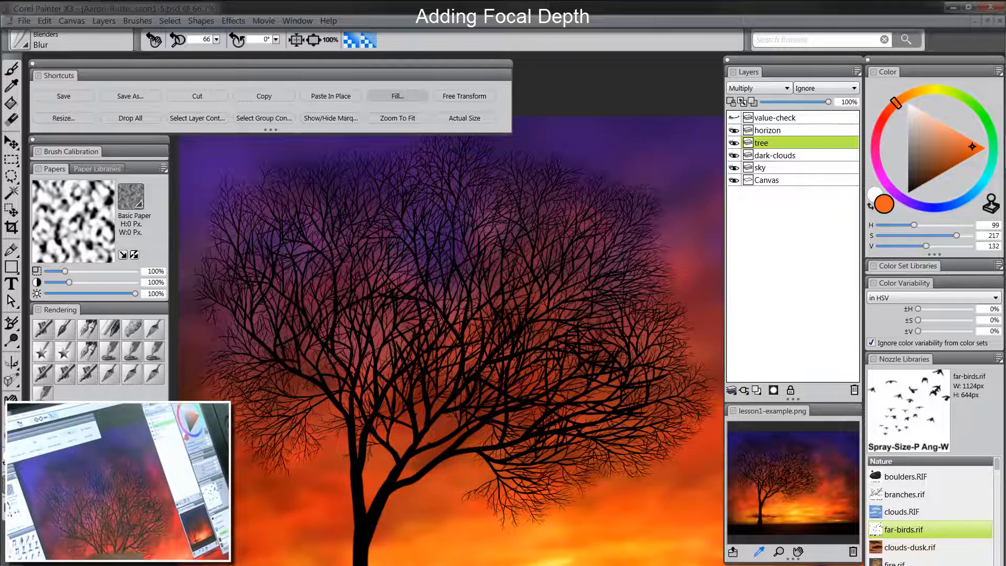
Step: Blur the fine branches throughout the crown with palettes hidden, then zoom back out
{"action": "key", "text": "b"}
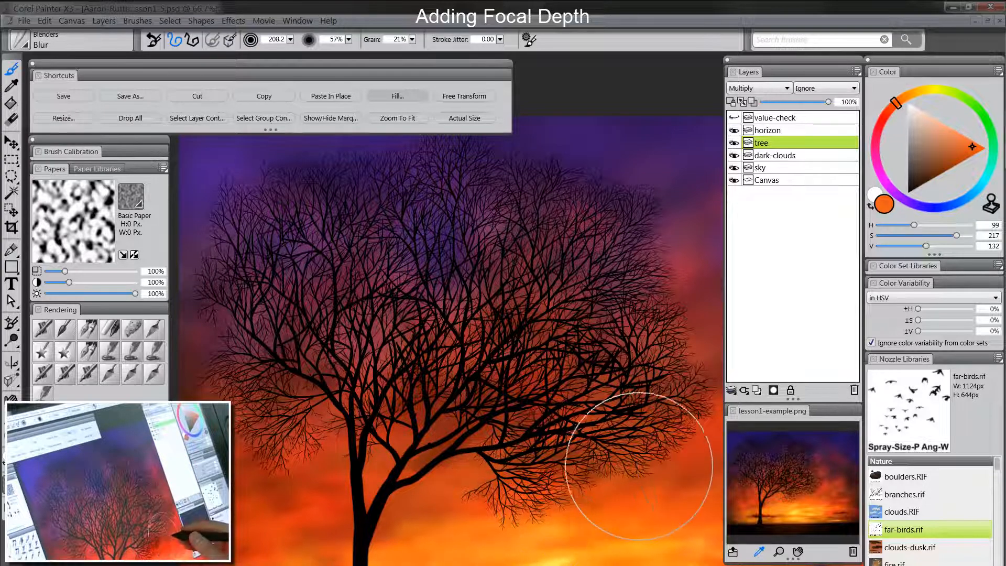
{"action": "key", "text": "Tab"}
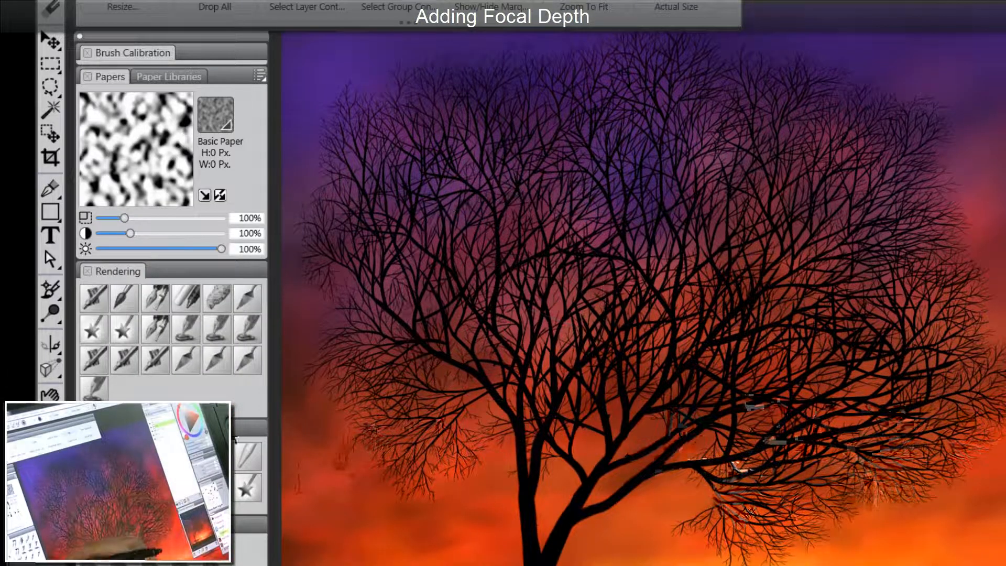
{"action": "key", "text": "Tab"}
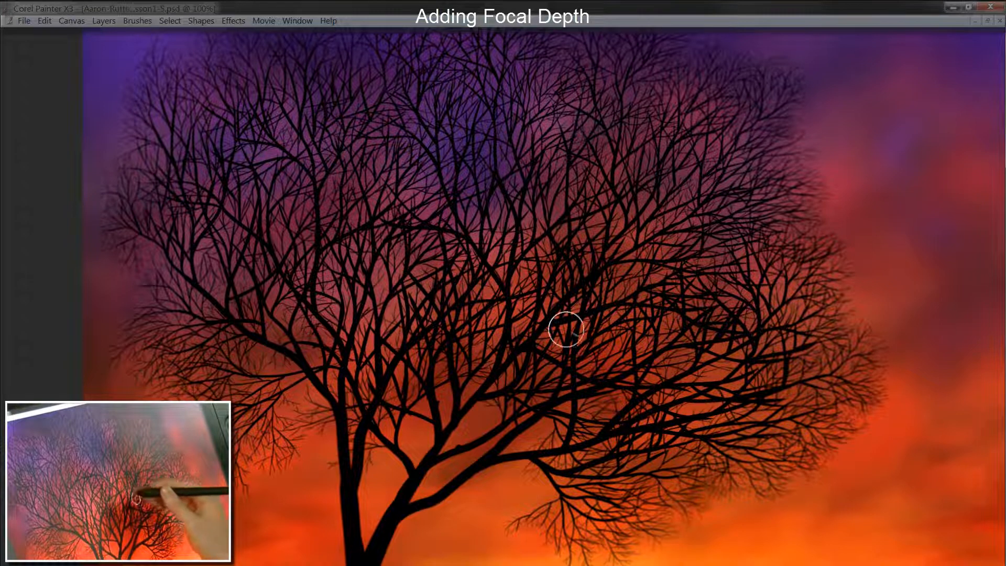
{"action": "key", "text": "Tab"}
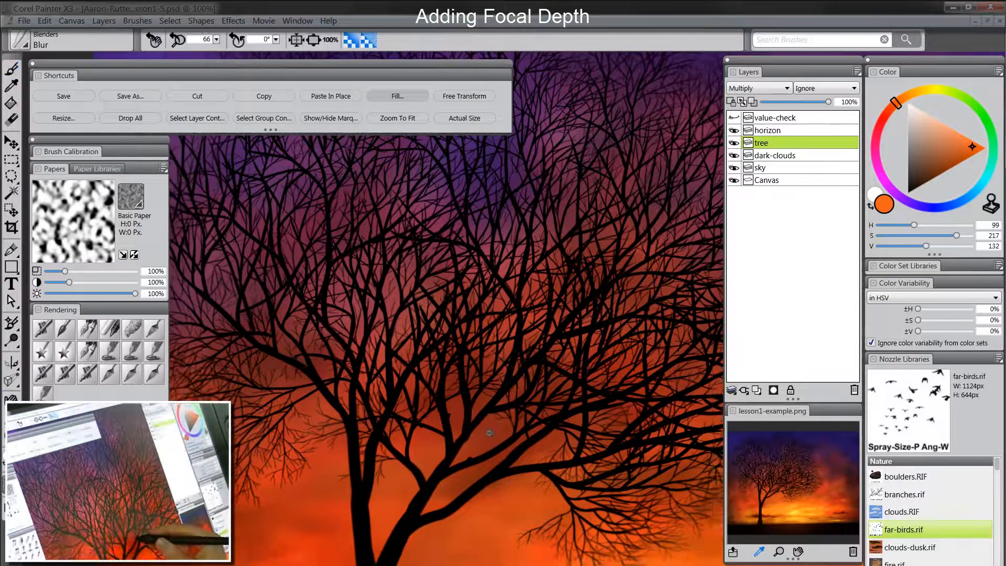
{"action": "key", "text": "ctrl+minus"}
{"action": "key", "text": "ctrl+minus"}
{"action": "key", "text": "ctrl+minus"}
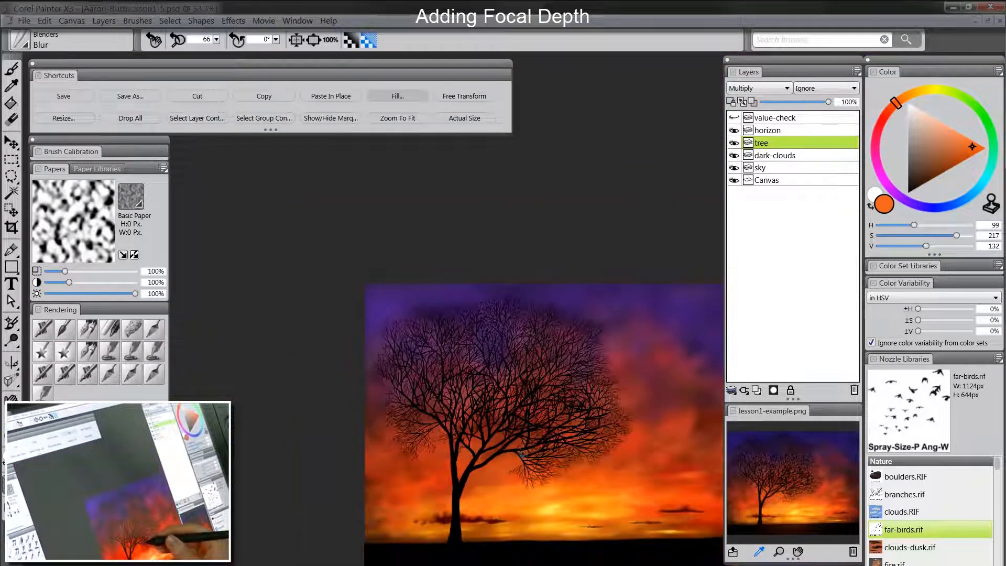
Step: Set the new layer above the tree to the Multiply composite method
{"action": "left_click", "coordinate": [526, 456], "text": "ctrl"}
{"action": "key", "text": "Tab"}
{"action": "mouse_move", "coordinate": [565, 475]}
{"action": "left_mouse_down"}
{"action": "mouse_move", "coordinate": [526, 446]}
{"action": "mouse_move", "coordinate": [496, 441]}
{"action": "left_mouse_up"}
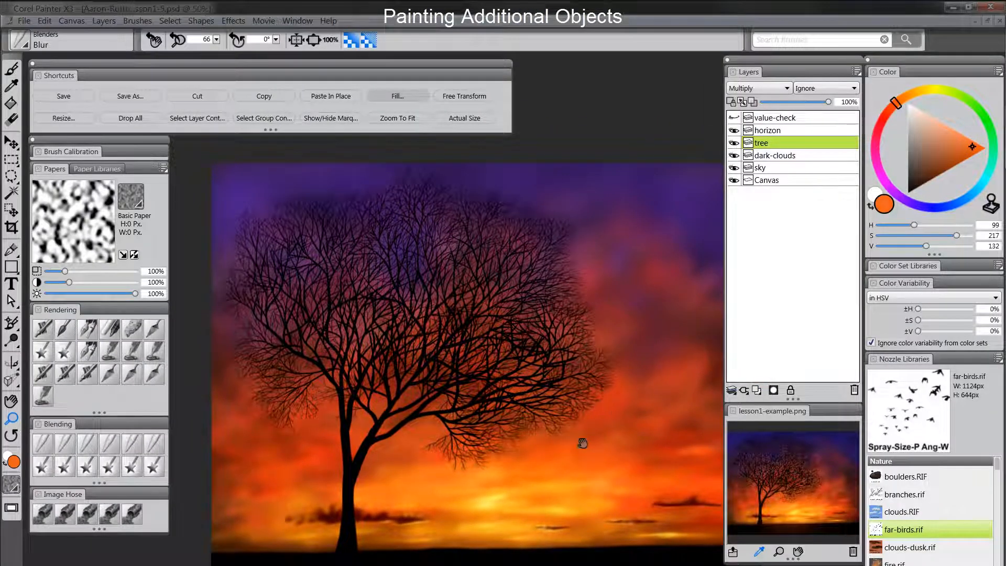
{"action": "left_click_drag", "start_coordinate": [583, 443], "coordinate": [539, 431]}
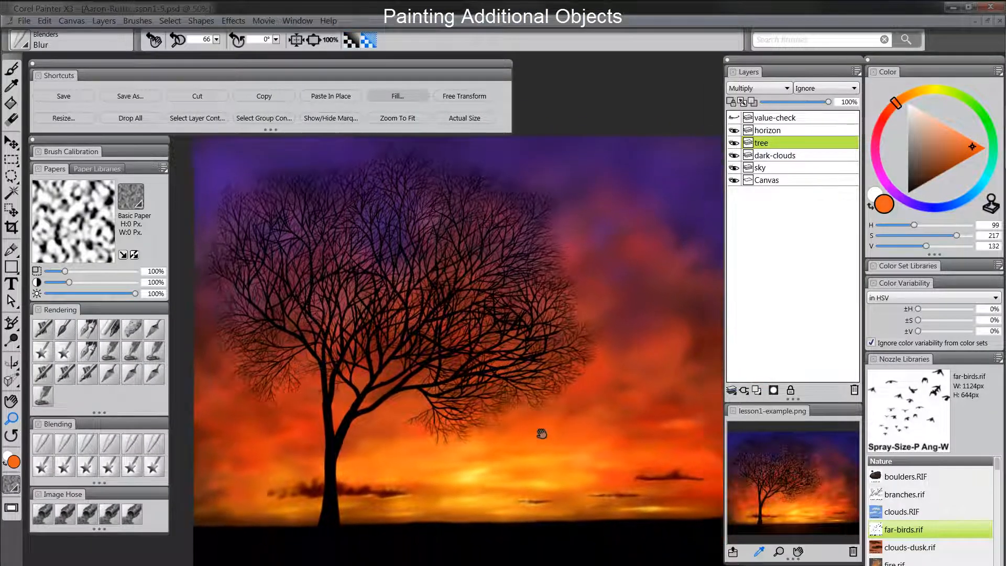
{"action": "key", "text": "Tab"}
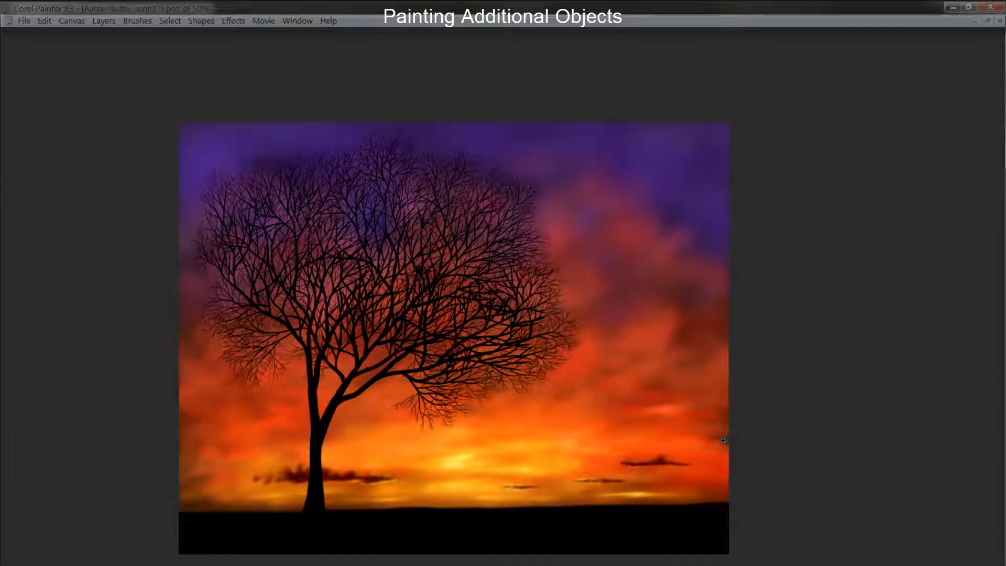
{"action": "key", "text": "Tab"}
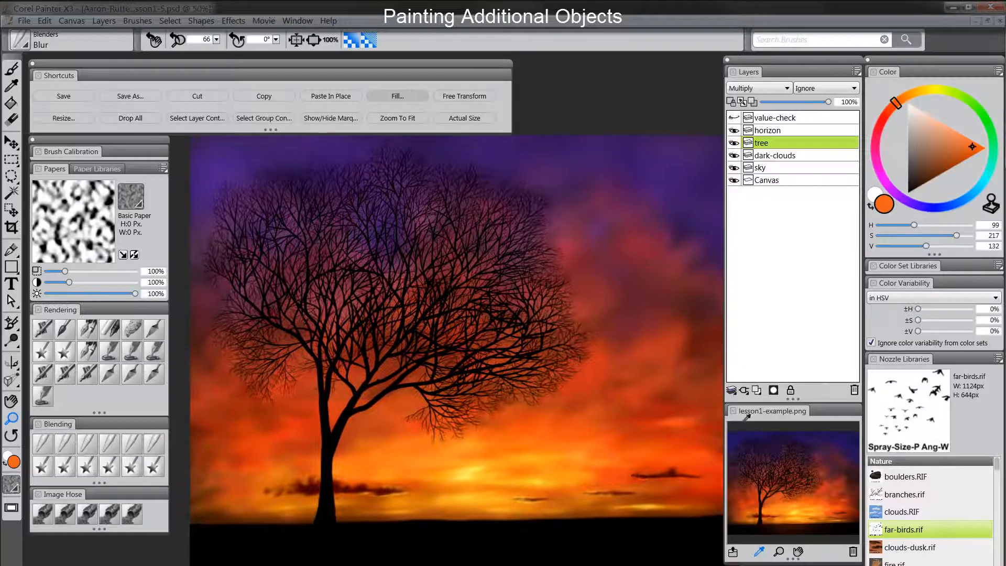
{"action": "left_click", "coordinate": [758, 88]}
{"action": "left_click", "coordinate": [750, 184]}
Step: Rename the layer side-bushes and pick black as the painting colour
{"action": "double_click", "coordinate": [770, 145]}
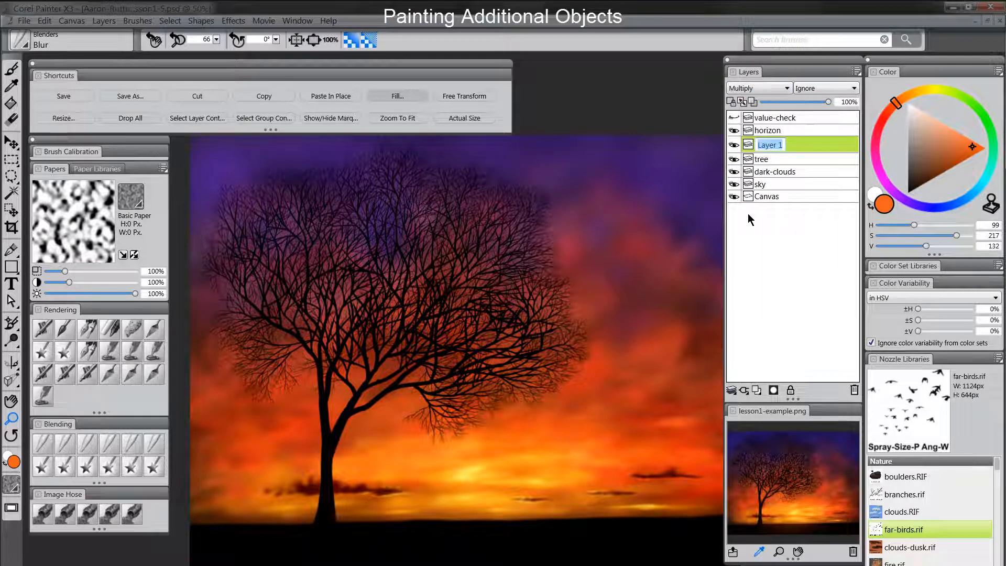
{"action": "type", "text": "side-bushes"}
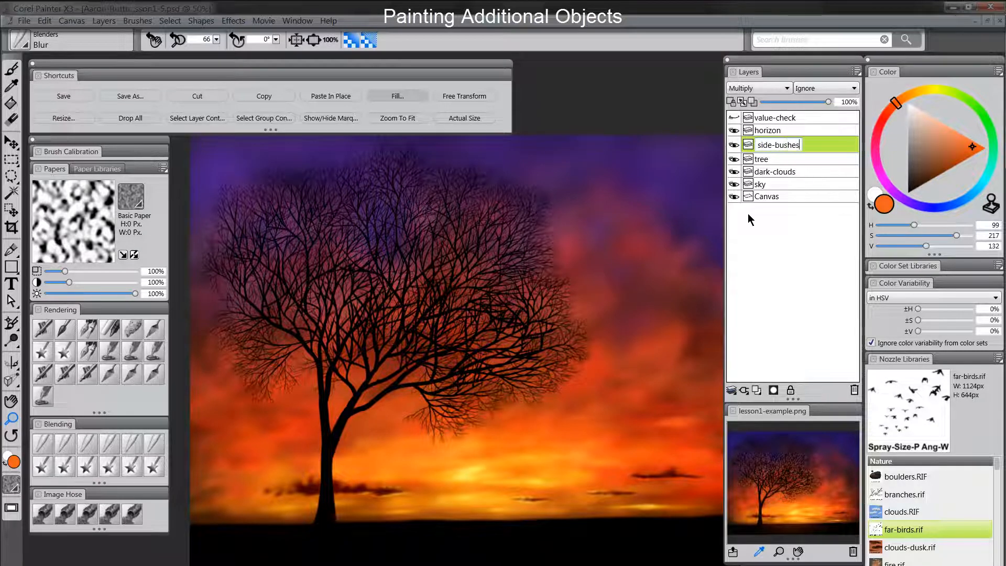
{"action": "key", "text": "Return"}
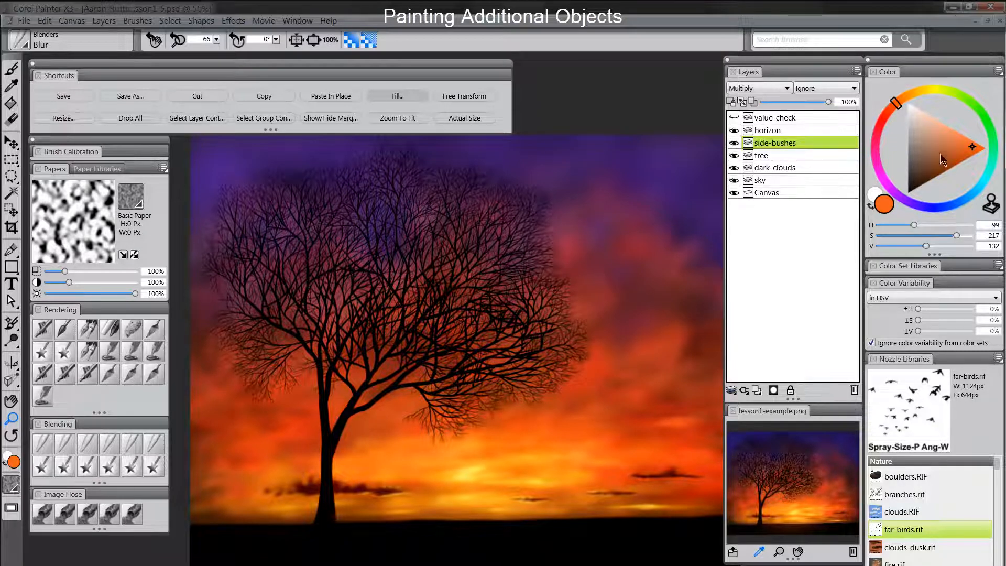
{"action": "left_click", "coordinate": [910, 193]}
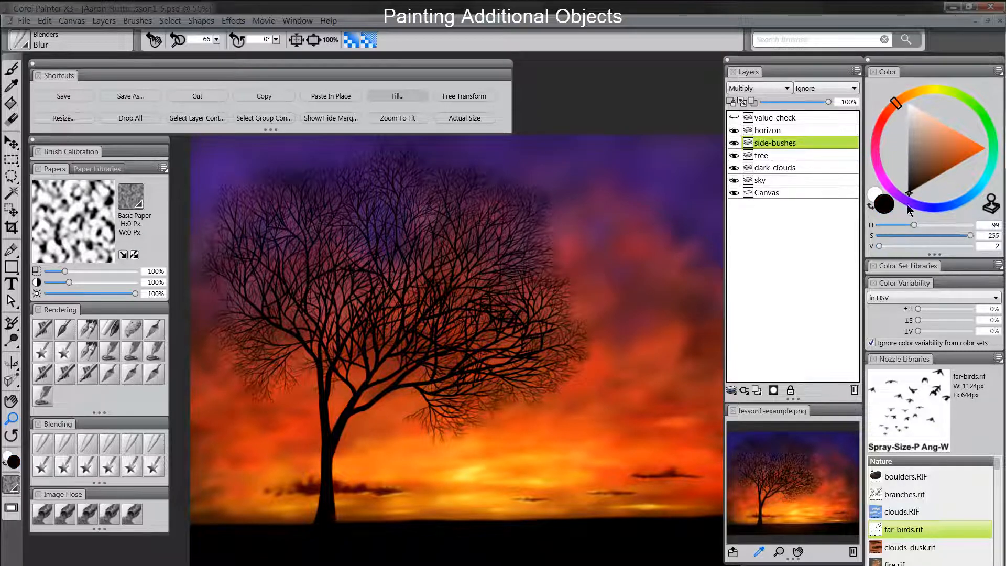
Step: Paint dark grass blades at the lower right edge with a detail oils brush
{"action": "left_click", "coordinate": [64, 331]}
{"action": "key", "text": "Tab"}
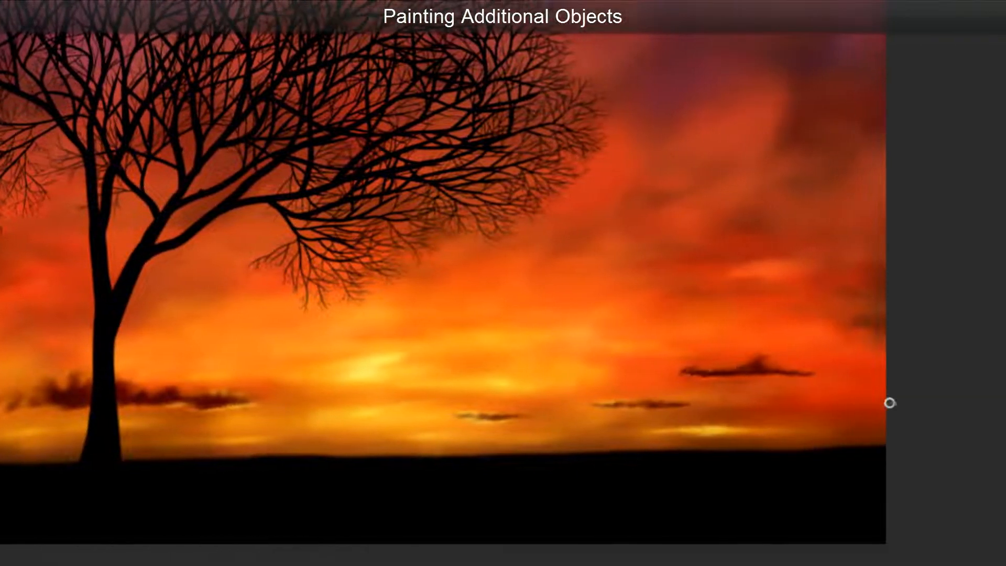
{"action": "left_click_drag", "start_coordinate": [781, 445], "coordinate": [760, 391]}
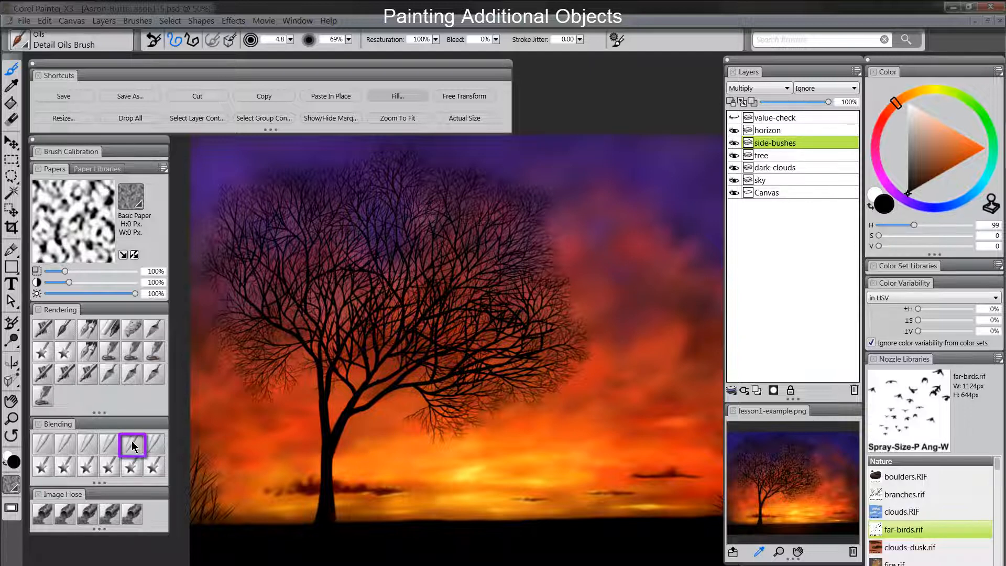
{"action": "key", "text": "Tab"}
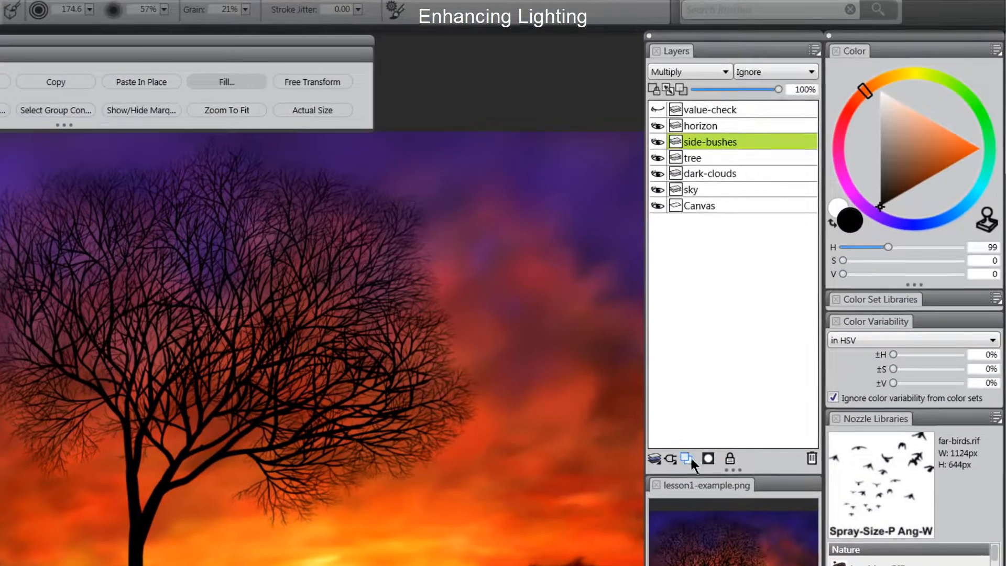
Step: Add a Screen-mode layer named glow and pick a darkened orange sampled from the sunset
{"action": "left_click", "coordinate": [687, 458]}
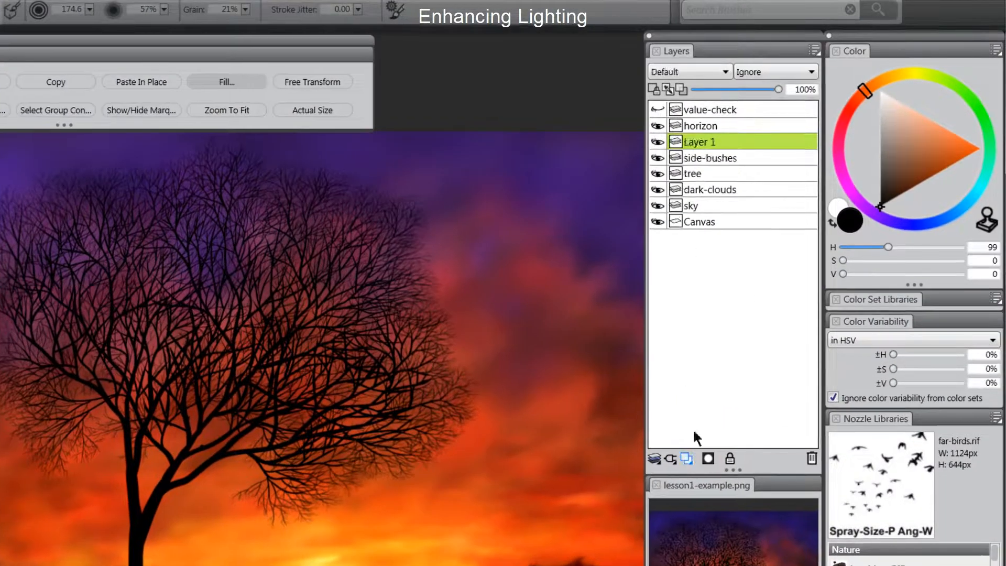
{"action": "double_click", "coordinate": [700, 141]}
{"action": "type", "text": "glow"}
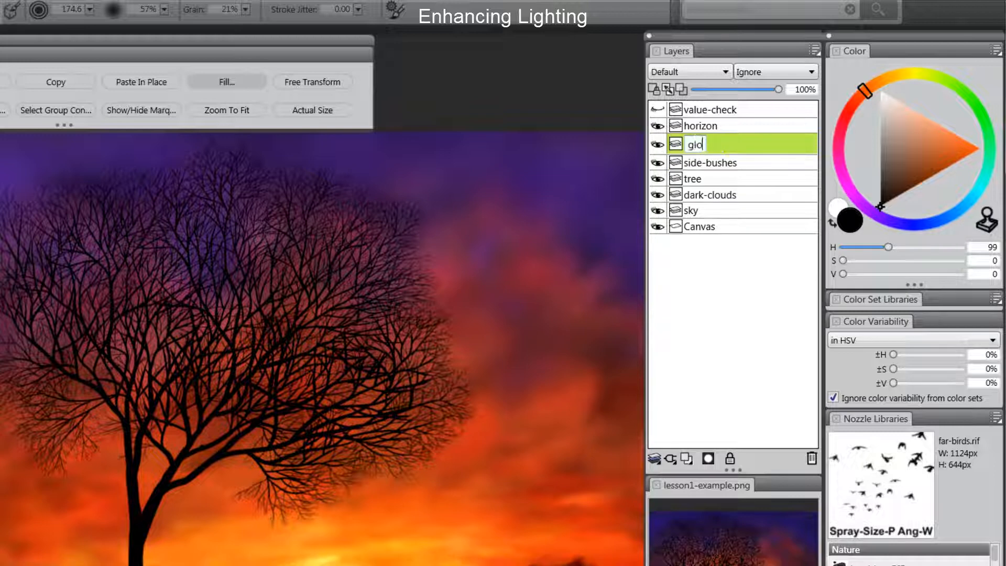
{"action": "key", "text": "Return"}
{"action": "left_click", "coordinate": [690, 72]}
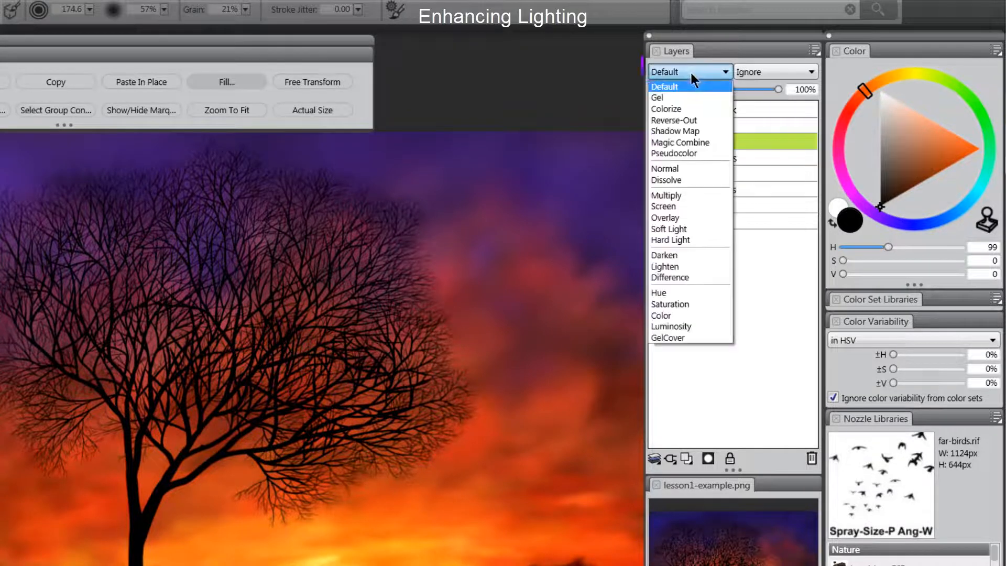
{"action": "left_click", "coordinate": [679, 207]}
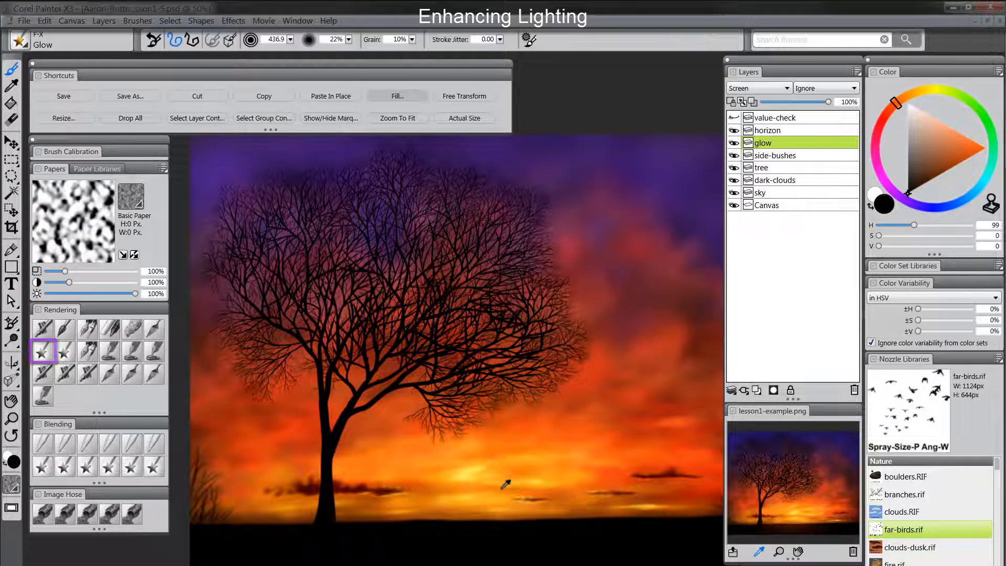
{"action": "left_click", "coordinate": [515, 458], "text": "alt"}
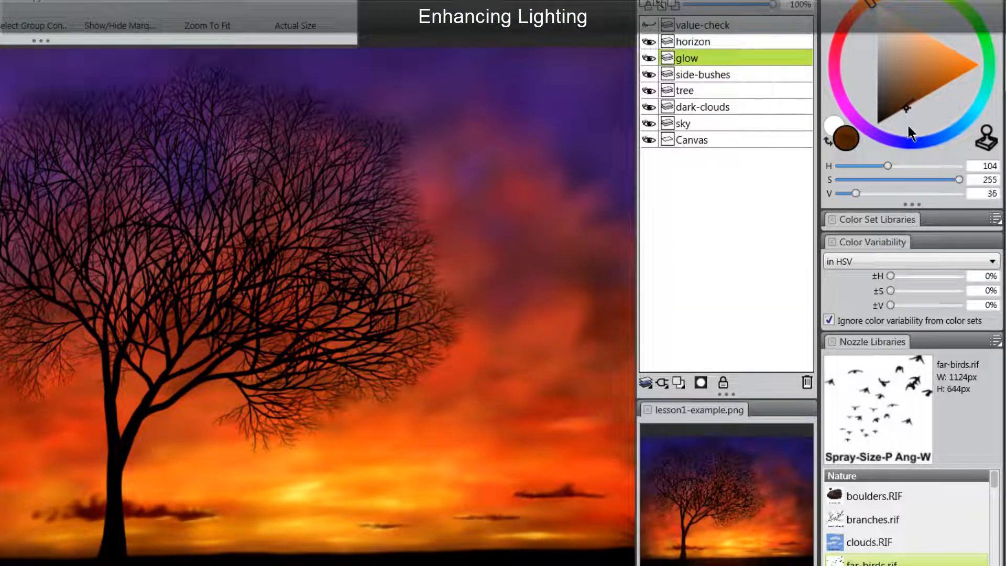
{"action": "left_click", "coordinate": [908, 125]}
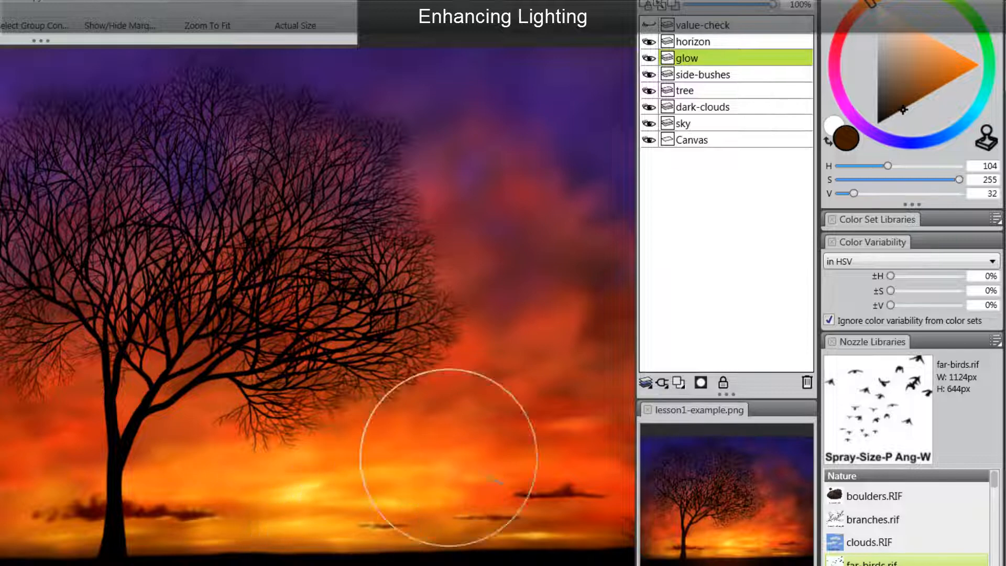
Step: Drag the glow layer above horizon, then zoom in and out to check the glow
{"action": "left_click", "coordinate": [707, 40]}
{"action": "left_click_drag", "start_coordinate": [708, 44], "coordinate": [712, 37]}
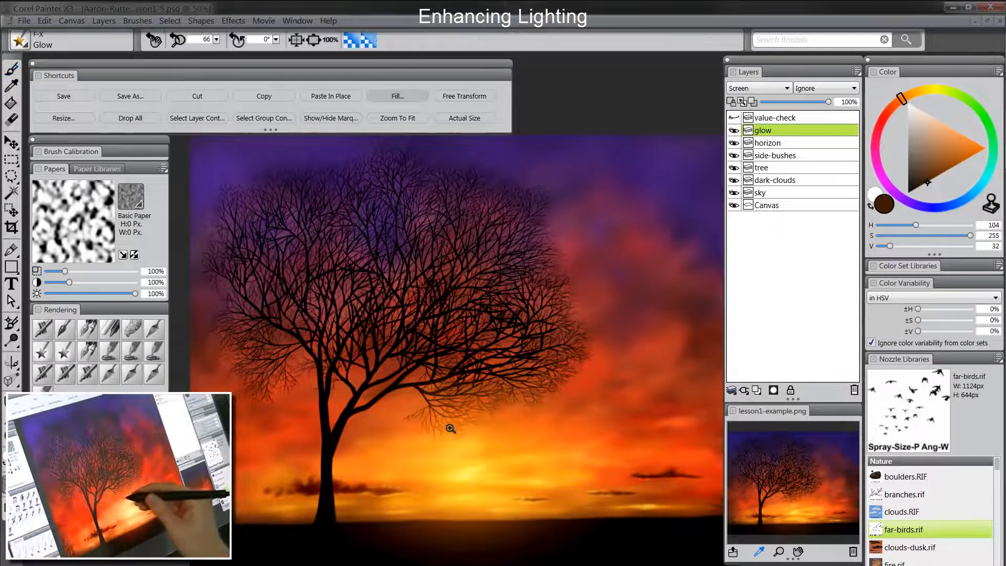
{"action": "left_click", "coordinate": [450, 428]}
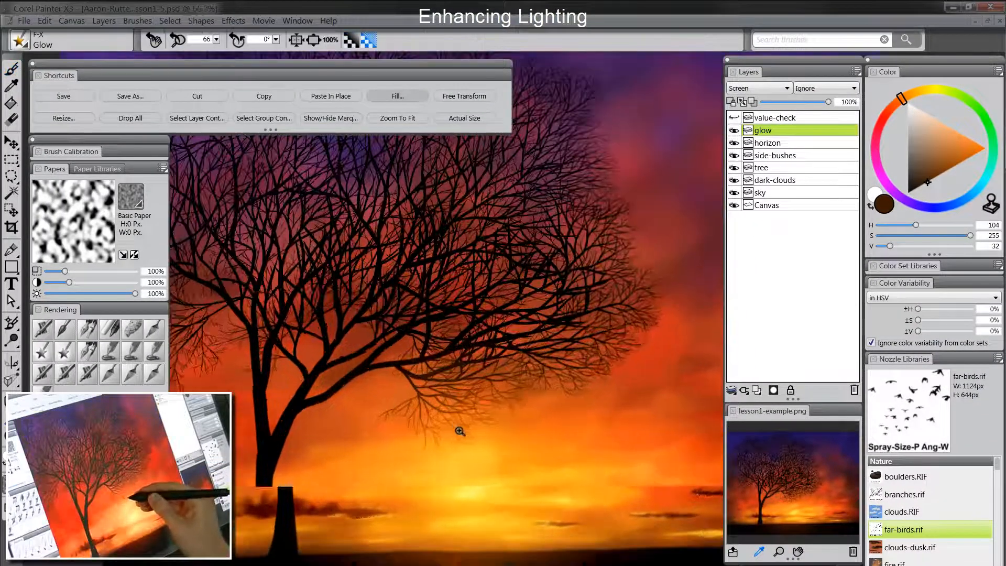
{"action": "left_click", "coordinate": [507, 479], "text": "alt"}
{"action": "left_click_drag", "start_coordinate": [584, 460], "coordinate": [564, 463]}
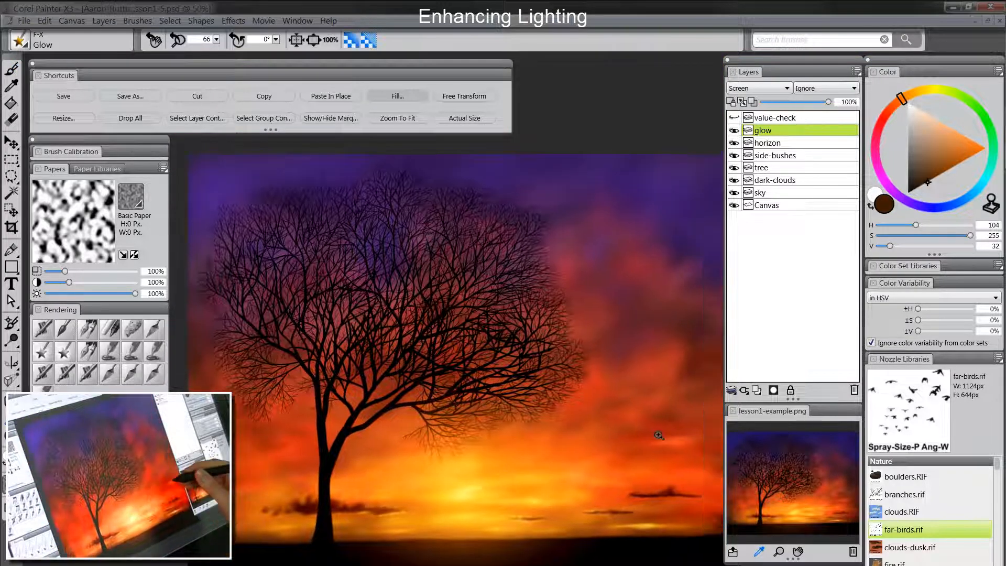
Step: Add a Multiply-mode layer named vignette and choose a dark violet colour
{"action": "left_click", "coordinate": [774, 390]}
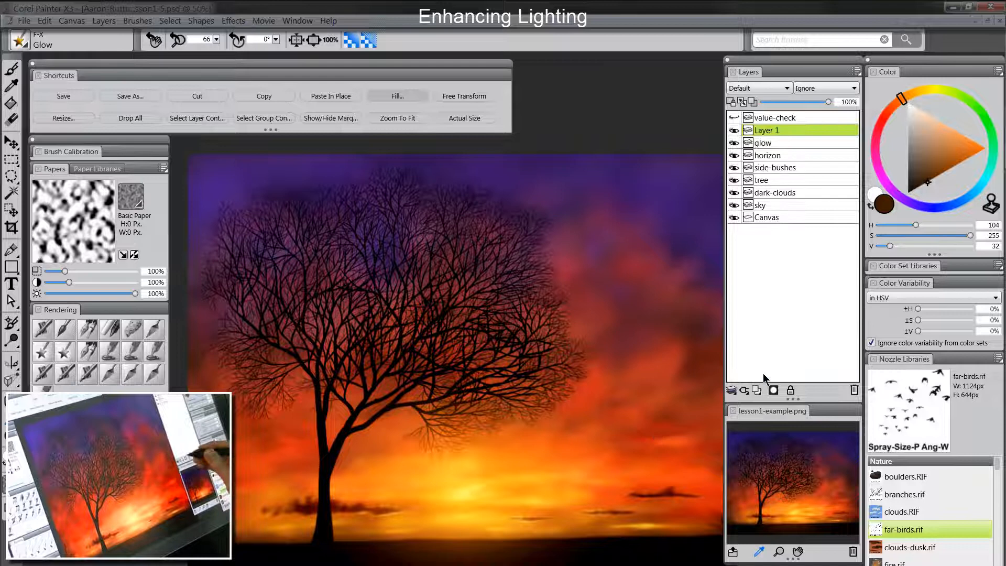
{"action": "double_click", "coordinate": [767, 133]}
{"action": "type", "text": "vignett"}
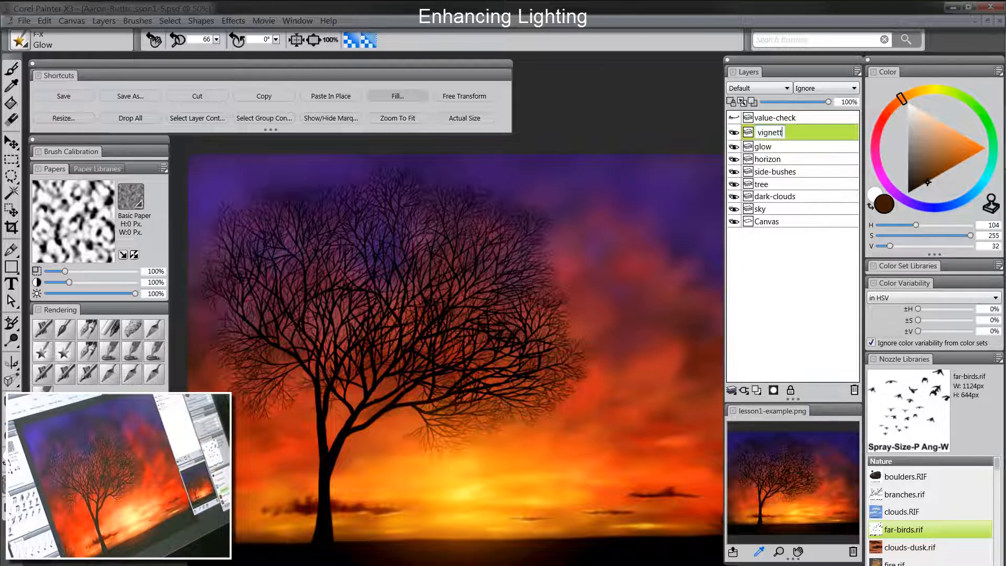
{"action": "type", "text": "e"}
{"action": "key", "text": "Return"}
{"action": "left_click", "coordinate": [759, 89]}
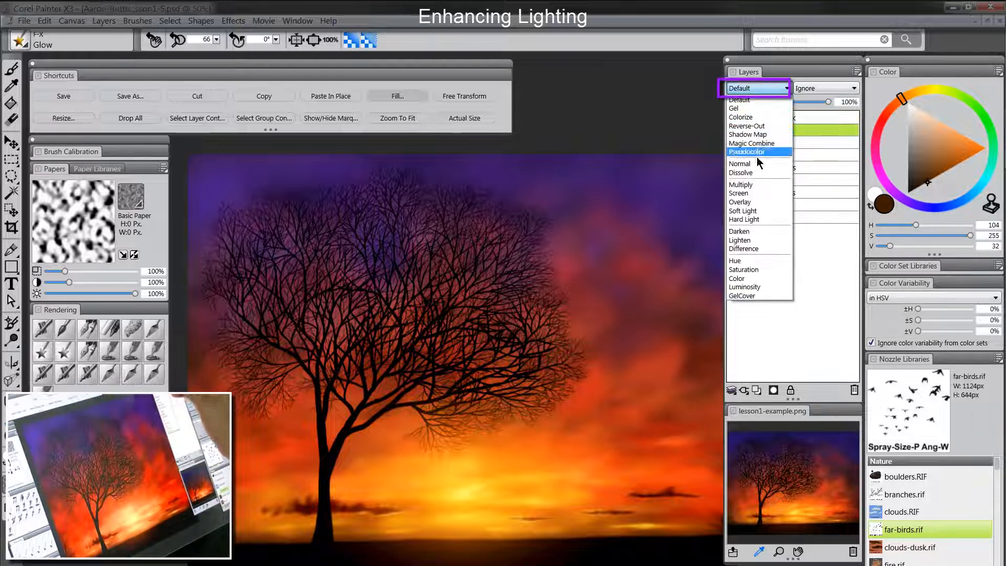
{"action": "left_click", "coordinate": [757, 189]}
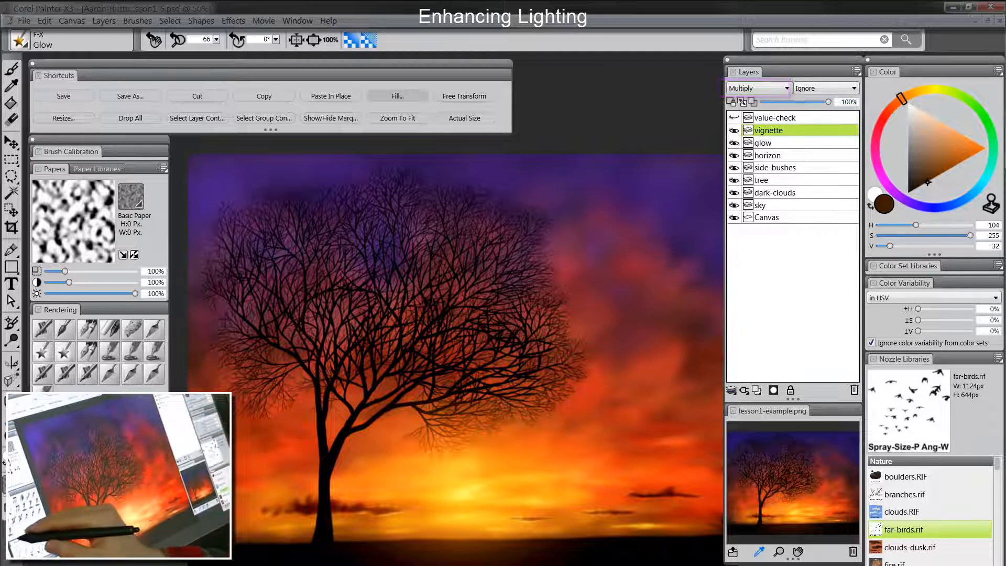
{"action": "scroll", "coordinate": [439, 352], "scroll_direction": "down", "scroll_amount": 1}
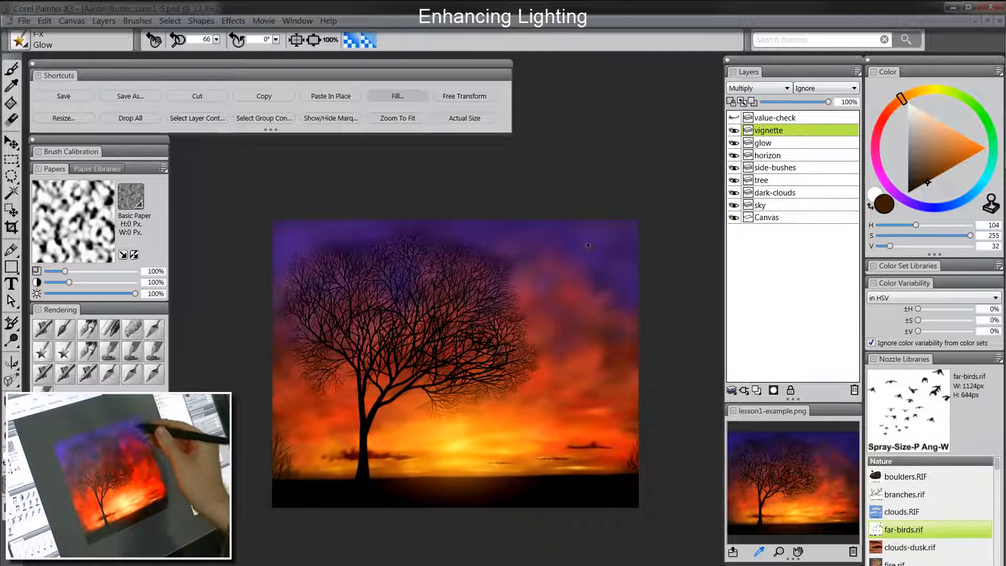
{"action": "left_click", "coordinate": [920, 209]}
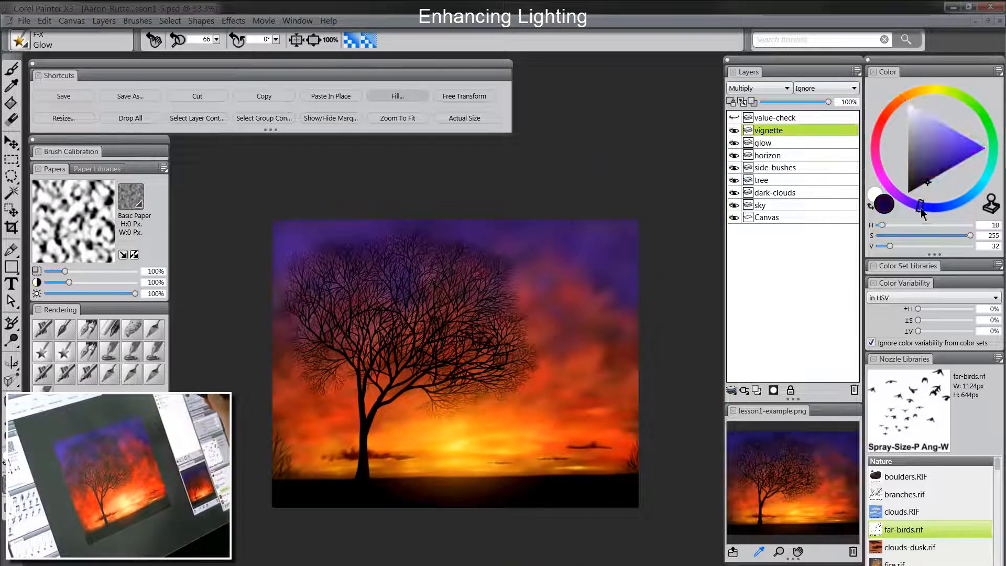
{"action": "left_click_drag", "start_coordinate": [922, 163], "coordinate": [922, 159]}
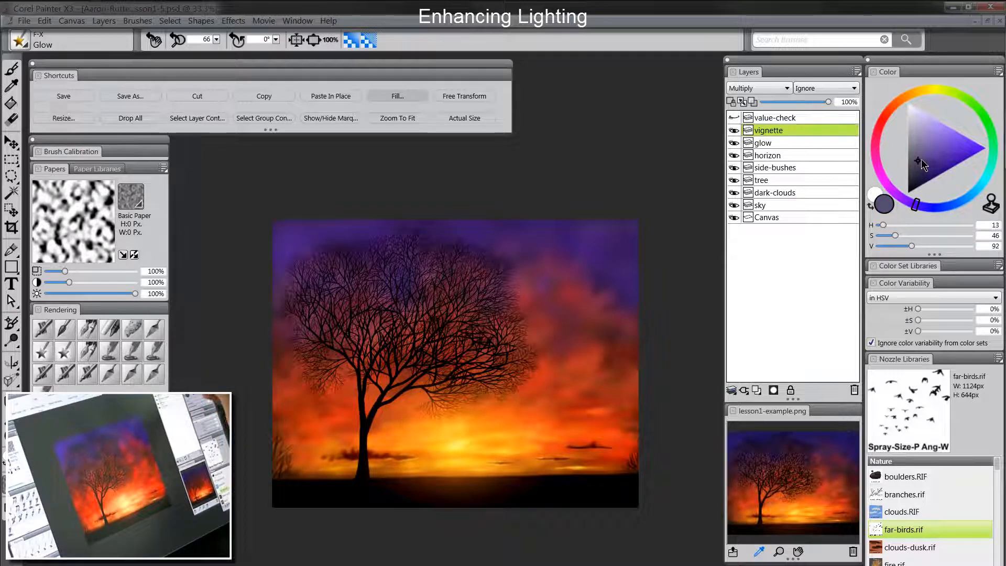
Step: Airbrush the painting's edges with a ~416 px soft airbrush, then lower the layer opacity to 81%
{"action": "left_click", "coordinate": [43, 329]}
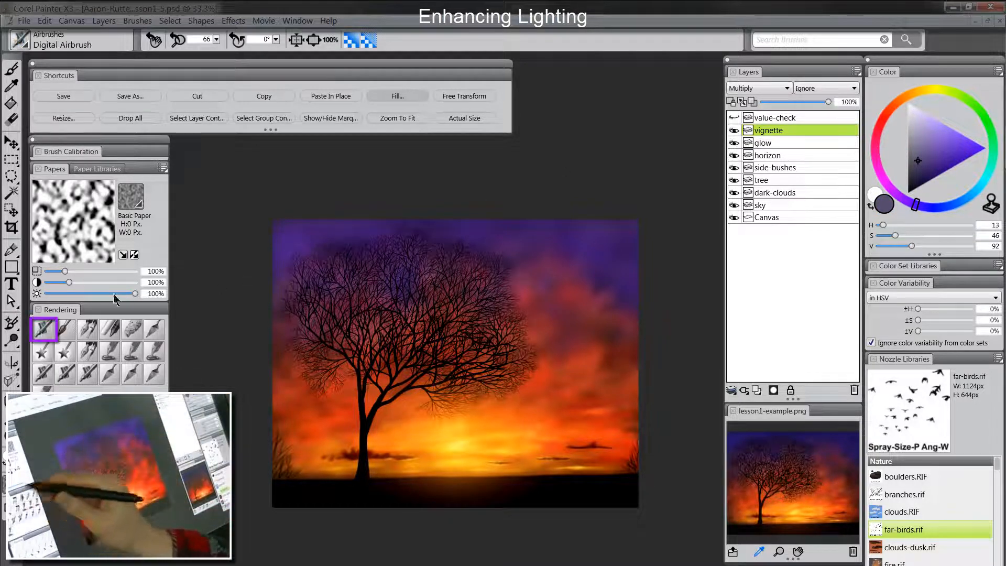
{"action": "left_click_drag", "start_coordinate": [325, 270], "coordinate": [326, 270]}
{"action": "mouse_move", "coordinate": [241, 275]}
{"action": "left_mouse_down"}
{"action": "mouse_move", "coordinate": [256, 242]}
{"action": "mouse_move", "coordinate": [326, 210]}
{"action": "mouse_move", "coordinate": [477, 201]}
{"action": "mouse_move", "coordinate": [614, 225]}
{"action": "mouse_move", "coordinate": [686, 286]}
{"action": "mouse_move", "coordinate": [661, 242]}
{"action": "mouse_move", "coordinate": [500, 191]}
{"action": "mouse_move", "coordinate": [311, 227]}
{"action": "mouse_move", "coordinate": [232, 302]}
{"action": "mouse_move", "coordinate": [309, 256]}
{"action": "mouse_move", "coordinate": [431, 233]}
{"action": "mouse_move", "coordinate": [521, 239]}
{"action": "mouse_move", "coordinate": [599, 265]}
{"action": "left_mouse_up"}
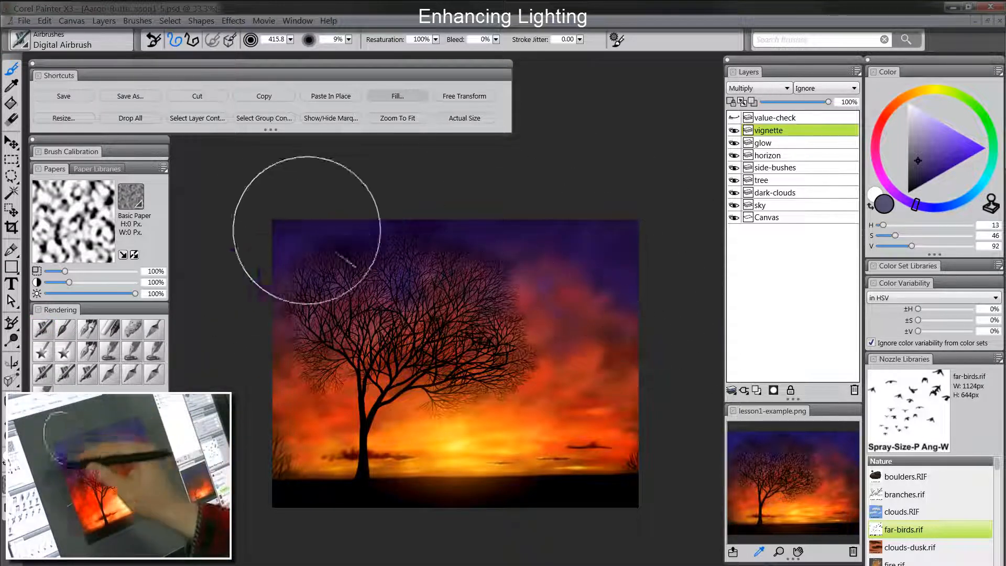
{"action": "left_click_drag", "start_coordinate": [273, 290], "coordinate": [276, 332]}
{"action": "mouse_move", "coordinate": [268, 287]}
{"action": "left_mouse_down"}
{"action": "mouse_move", "coordinate": [254, 306]}
{"action": "mouse_move", "coordinate": [262, 427]}
{"action": "mouse_move", "coordinate": [279, 301]}
{"action": "mouse_move", "coordinate": [286, 449]}
{"action": "mouse_move", "coordinate": [296, 314]}
{"action": "mouse_move", "coordinate": [330, 512]}
{"action": "mouse_move", "coordinate": [328, 285]}
{"action": "mouse_move", "coordinate": [317, 481]}
{"action": "mouse_move", "coordinate": [321, 335]}
{"action": "left_mouse_up"}
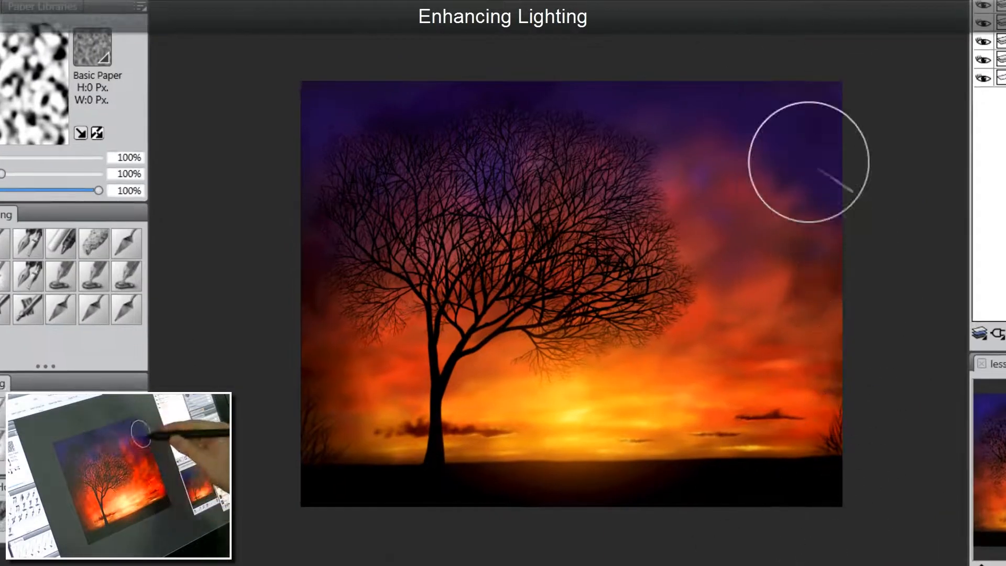
{"action": "mouse_move", "coordinate": [809, 162]}
{"action": "left_mouse_down"}
{"action": "mouse_move", "coordinate": [844, 336]}
{"action": "mouse_move", "coordinate": [730, 564]}
{"action": "mouse_move", "coordinate": [808, 253]}
{"action": "mouse_move", "coordinate": [796, 175]}
{"action": "mouse_move", "coordinate": [806, 406]}
{"action": "mouse_move", "coordinate": [643, 544]}
{"action": "mouse_move", "coordinate": [823, 437]}
{"action": "mouse_move", "coordinate": [805, 213]}
{"action": "mouse_move", "coordinate": [674, 112]}
{"action": "mouse_move", "coordinate": [847, 285]}
{"action": "mouse_move", "coordinate": [808, 447]}
{"action": "mouse_move", "coordinate": [818, 389]}
{"action": "mouse_move", "coordinate": [744, 164]}
{"action": "mouse_move", "coordinate": [654, 154]}
{"action": "mouse_move", "coordinate": [794, 270]}
{"action": "mouse_move", "coordinate": [725, 533]}
{"action": "left_mouse_up"}
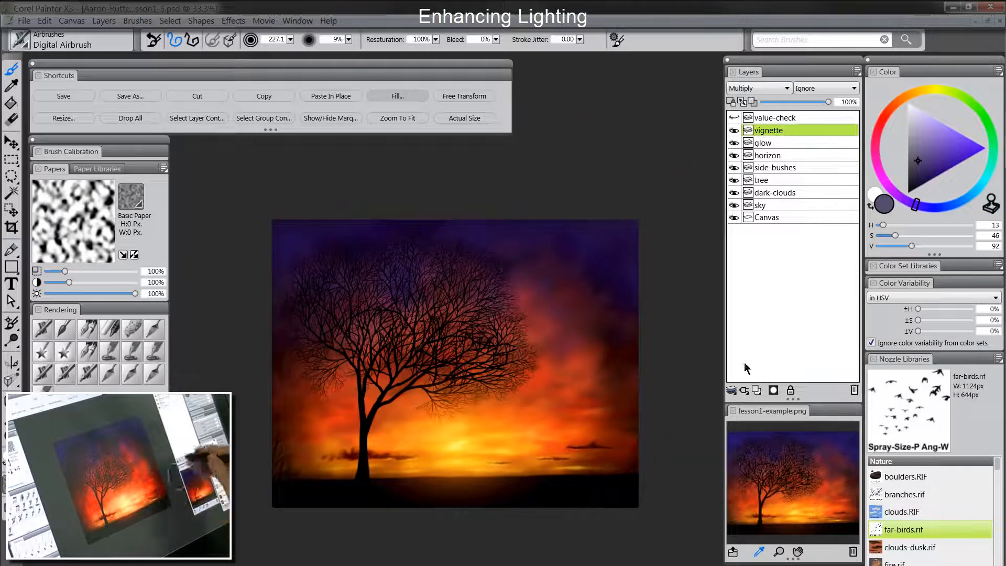
{"action": "left_click_drag", "start_coordinate": [828, 101], "coordinate": [817, 102]}
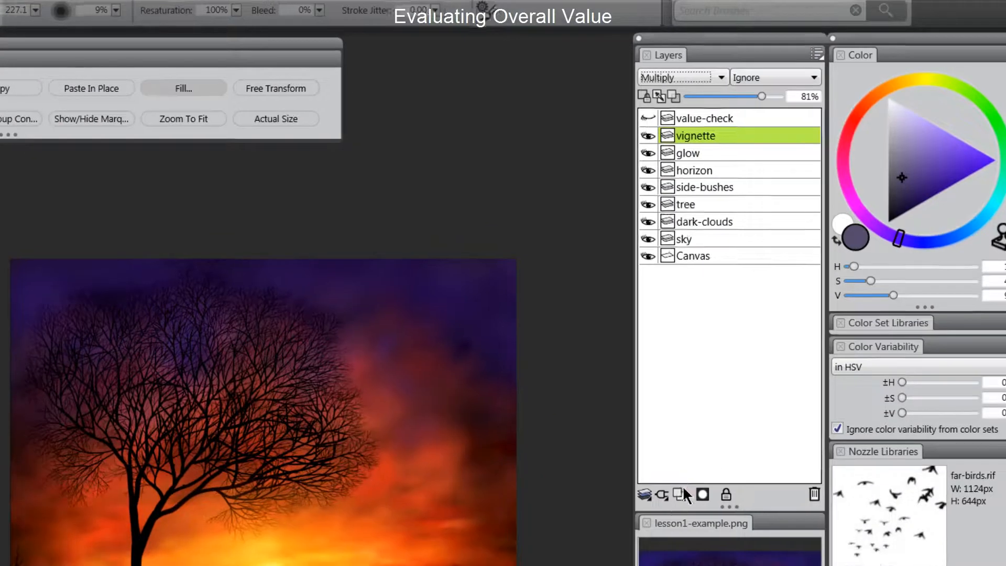
Step: Add a new top layer named value set to the Color composite method
{"action": "left_click", "coordinate": [681, 493]}
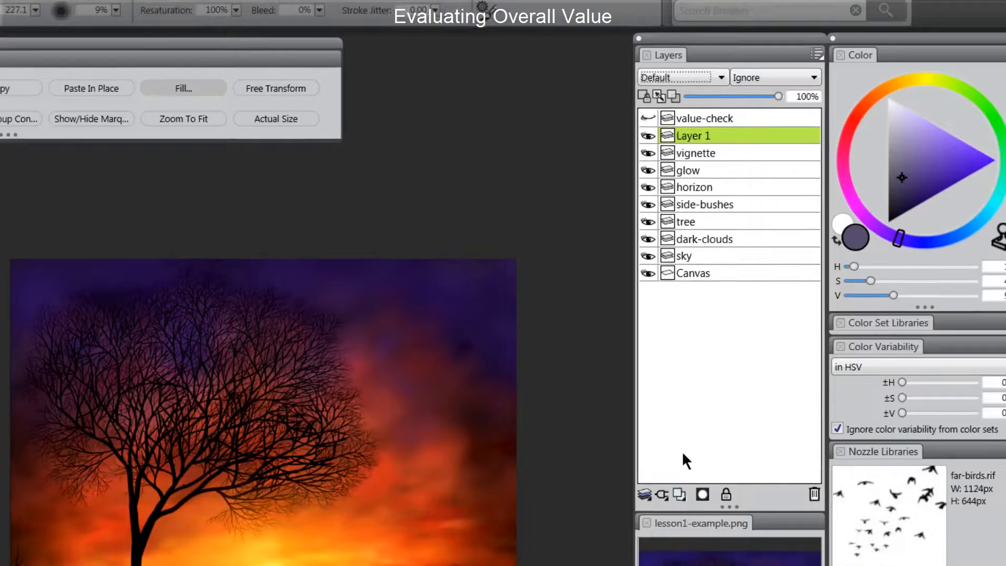
{"action": "double_click", "coordinate": [697, 136]}
{"action": "type", "text": "value-check"}
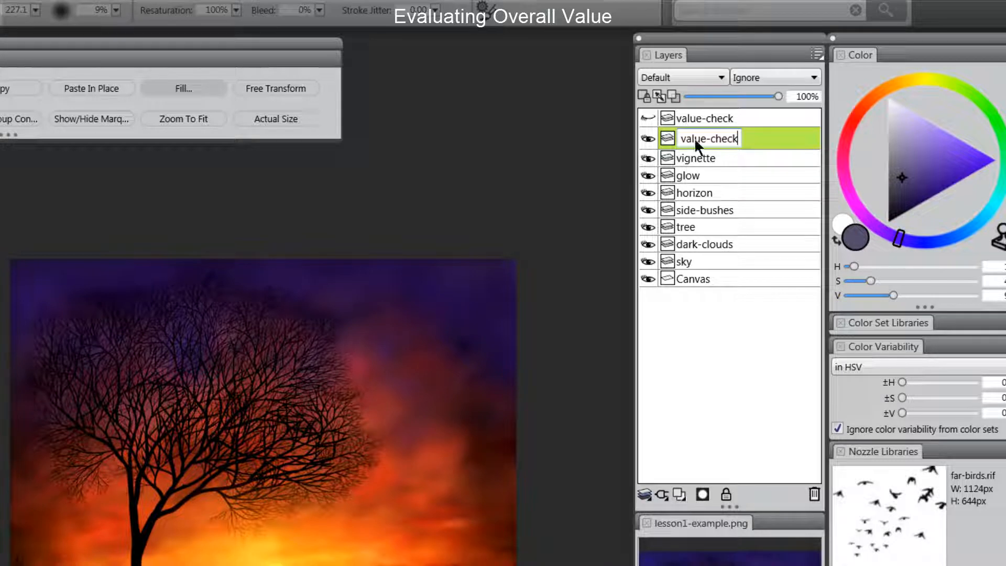
{"action": "key", "text": "Return"}
{"action": "left_click", "coordinate": [681, 76]}
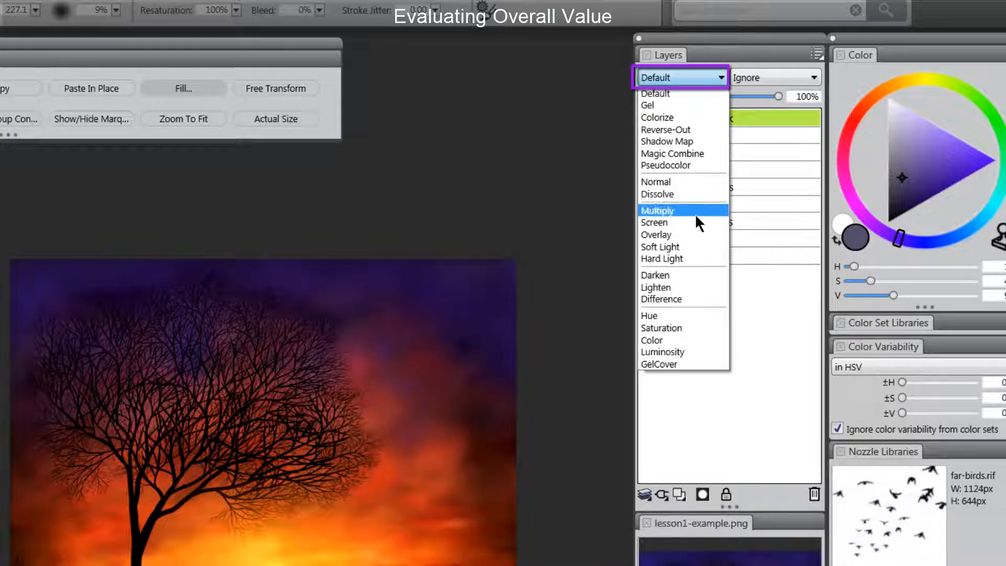
{"action": "left_click", "coordinate": [665, 340]}
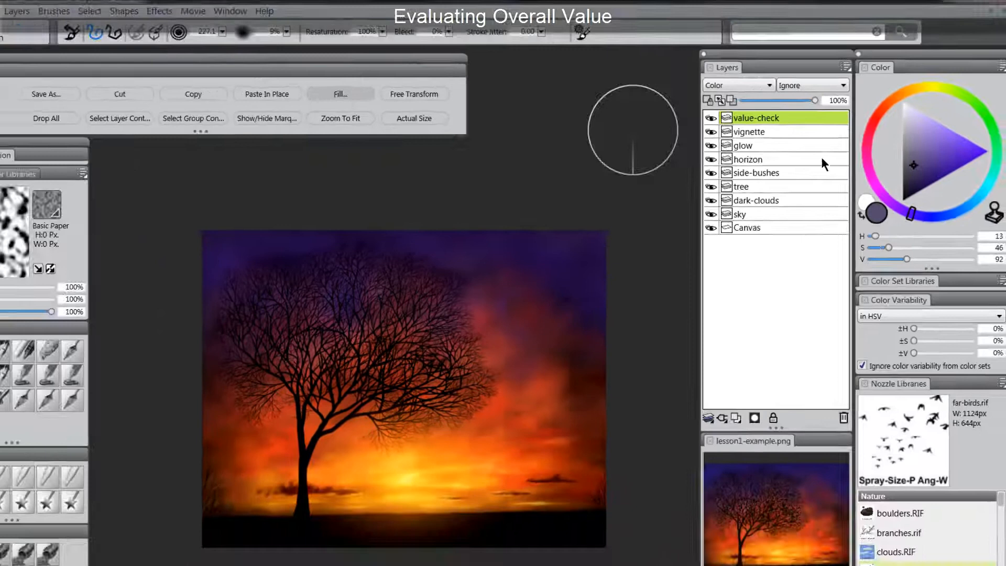
Step: Fill the layer with black to judge values, then hide it and magnify to 50%
{"action": "left_click_drag", "start_coordinate": [903, 202], "coordinate": [857, 267]}
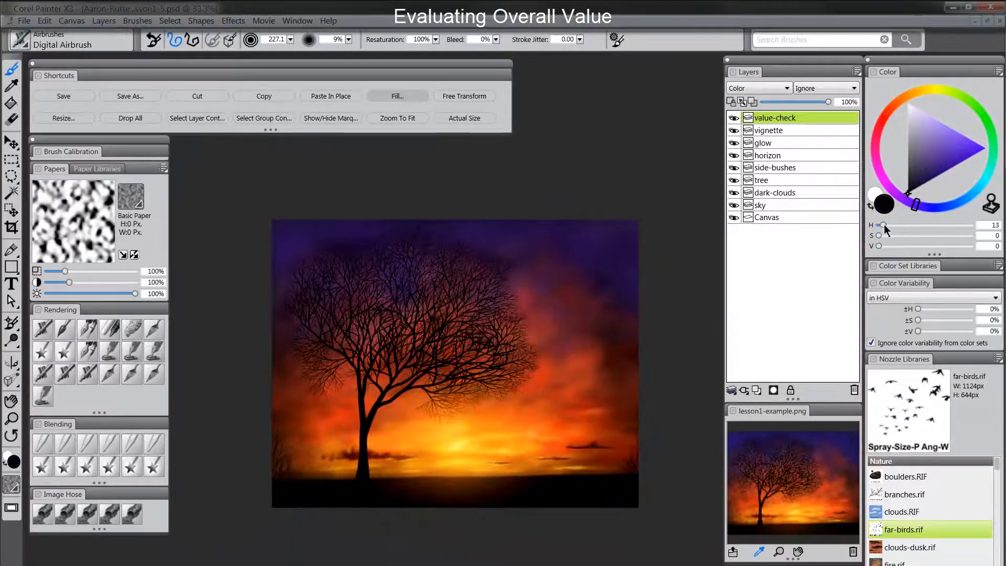
{"action": "left_click", "coordinate": [399, 96]}
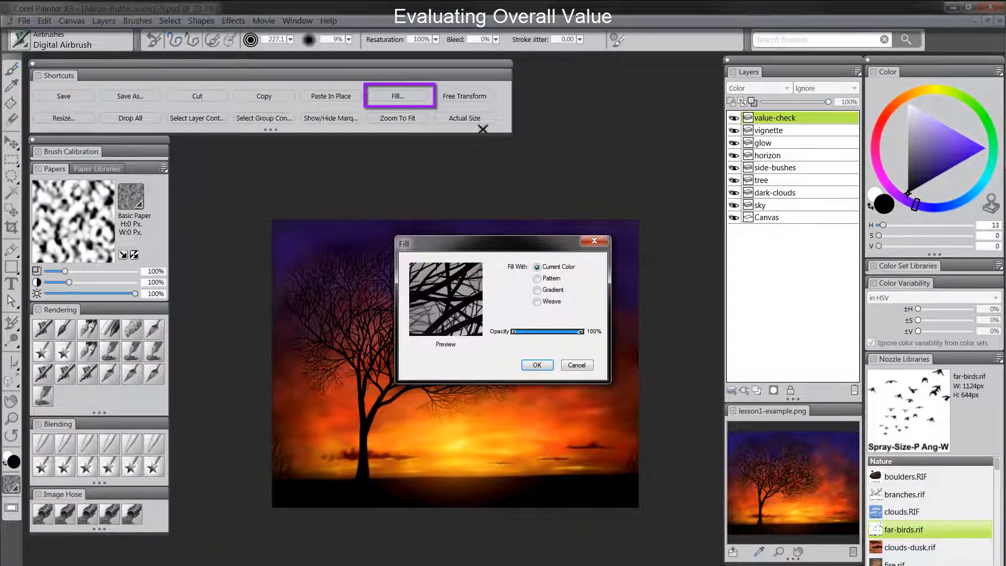
{"action": "left_click", "coordinate": [536, 363]}
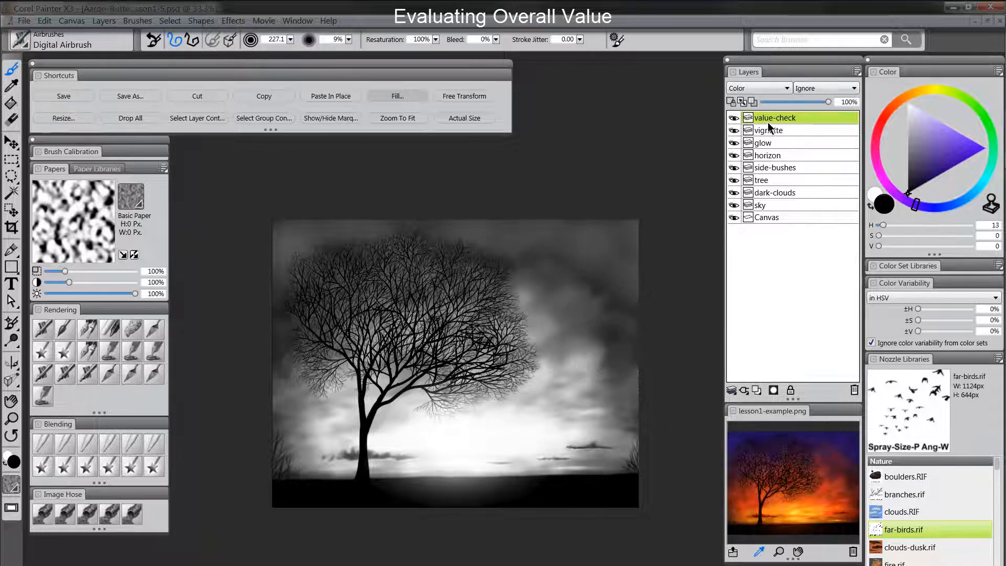
{"action": "left_click", "coordinate": [735, 118]}
{"action": "left_click", "coordinate": [11, 418]}
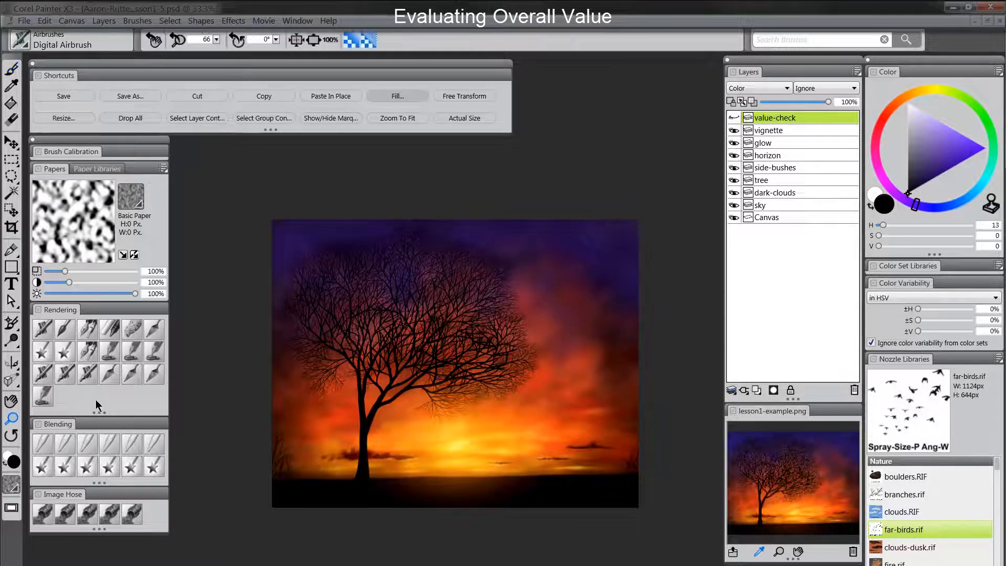
{"action": "left_click", "coordinate": [436, 376]}
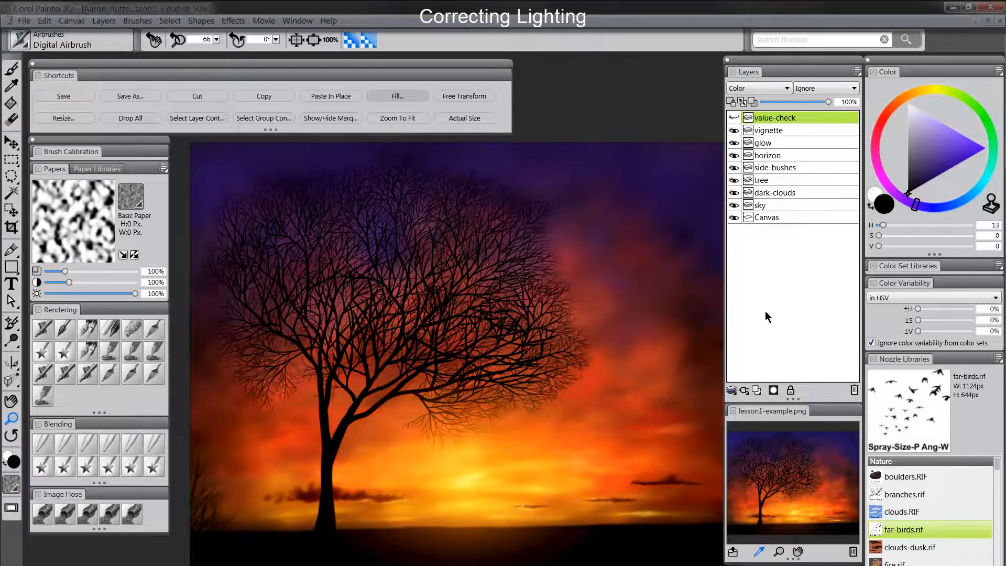
Step: Add new layers above the sky layer and name them lighten and darken
{"action": "left_click", "coordinate": [781, 130]}
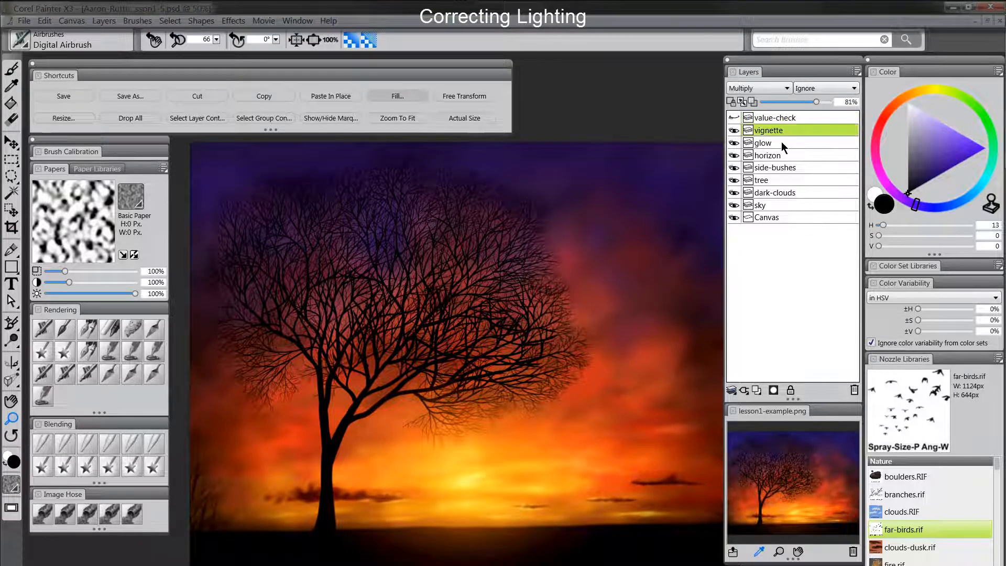
{"action": "left_click", "coordinate": [779, 155]}
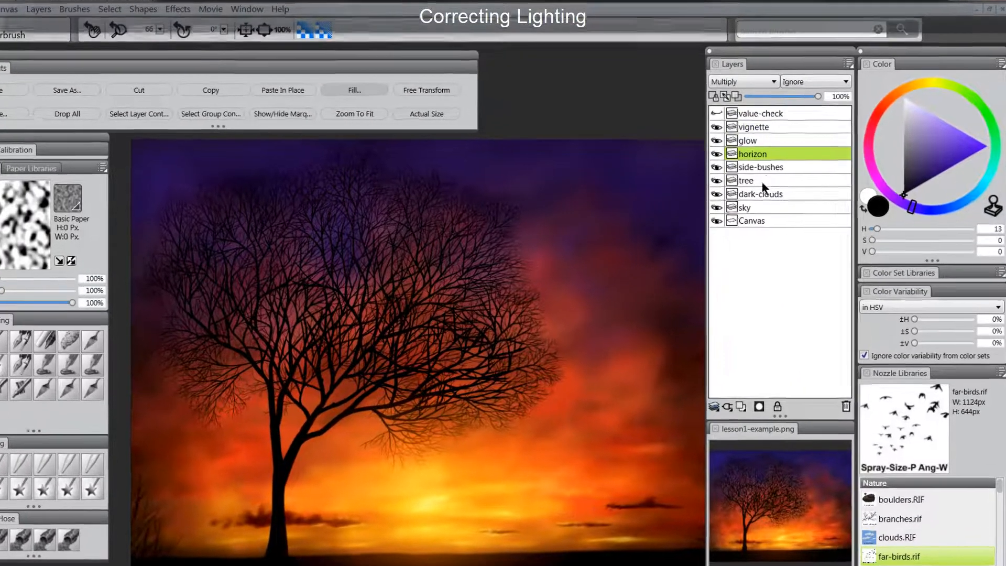
{"action": "left_click", "coordinate": [752, 208]}
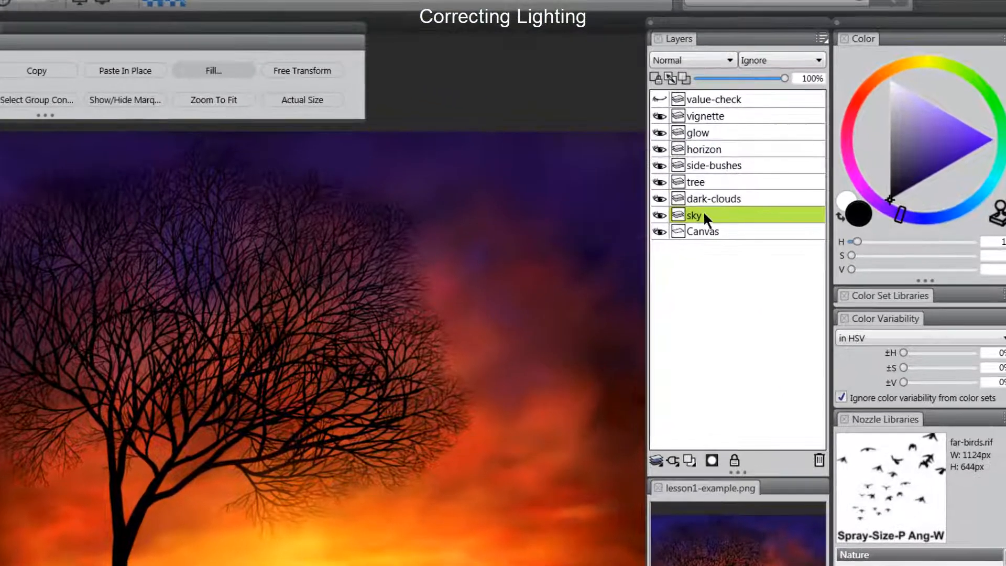
{"action": "left_click", "coordinate": [690, 459]}
{"action": "double_click", "coordinate": [700, 215]}
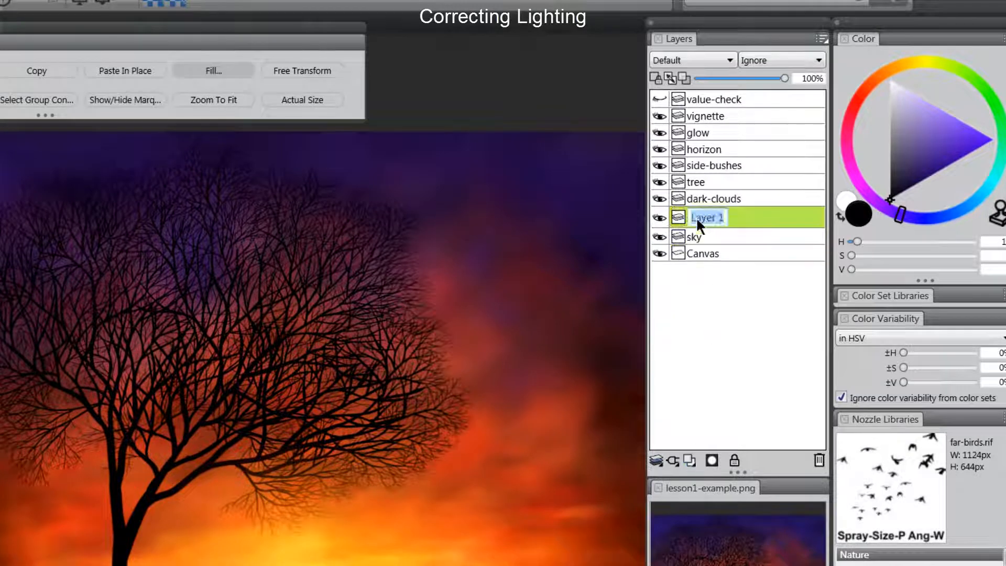
{"action": "type", "text": "lighten"}
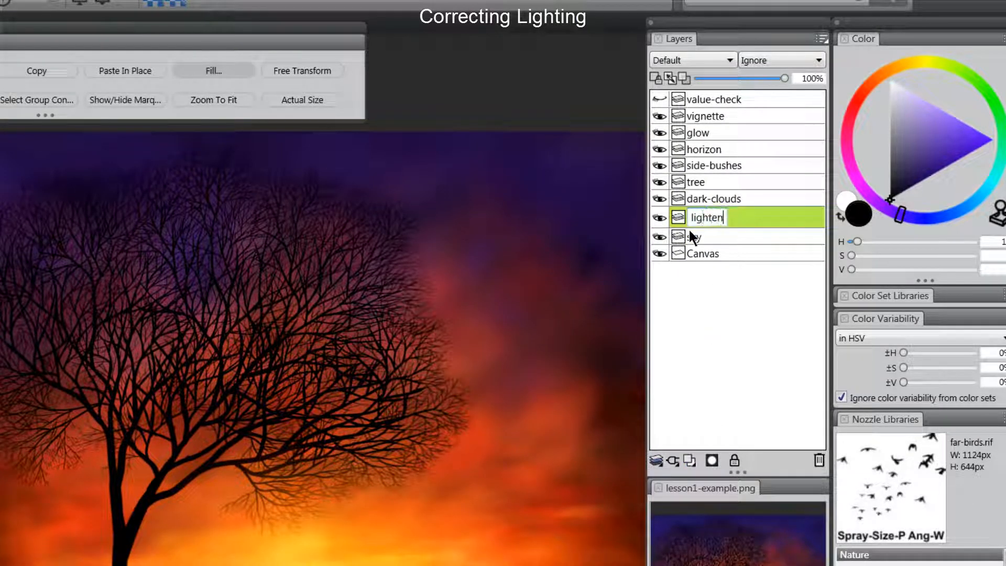
{"action": "key", "text": "Return"}
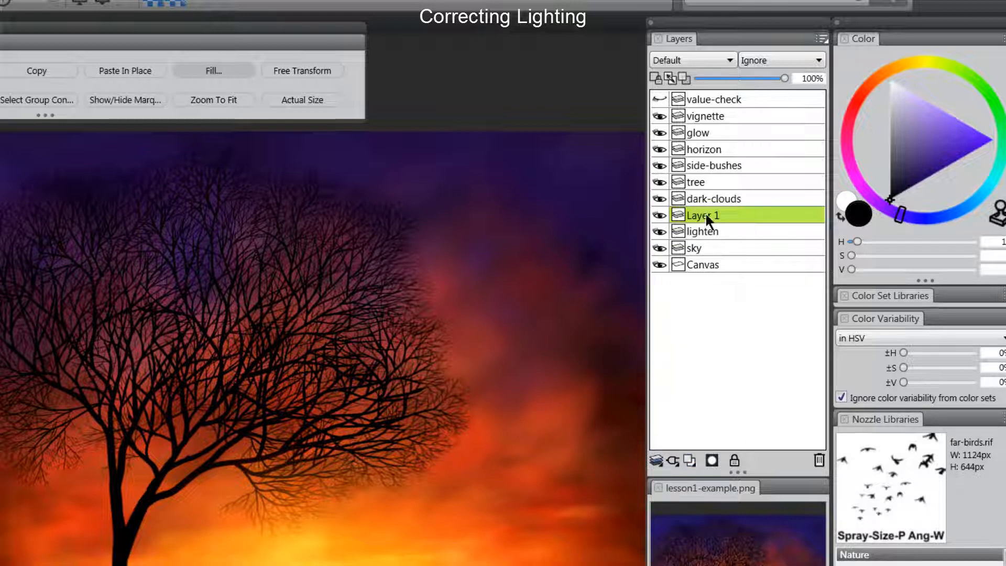
{"action": "double_click", "coordinate": [705, 214]}
{"action": "type", "text": "darken"}
{"action": "key", "text": "Return"}
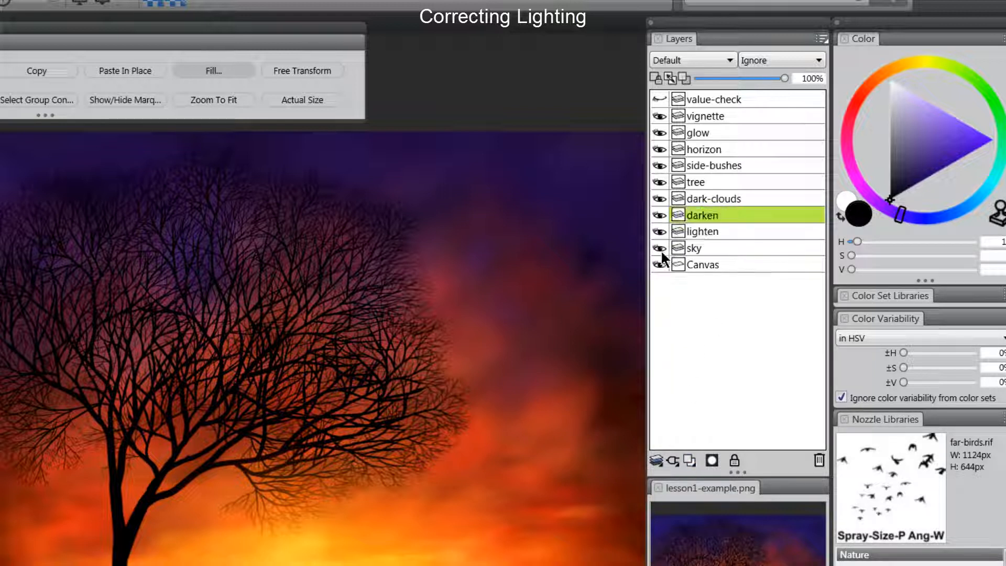
Step: Set the darken layer to Multiply and the lighten layer to Screen
{"action": "left_click", "coordinate": [702, 62]}
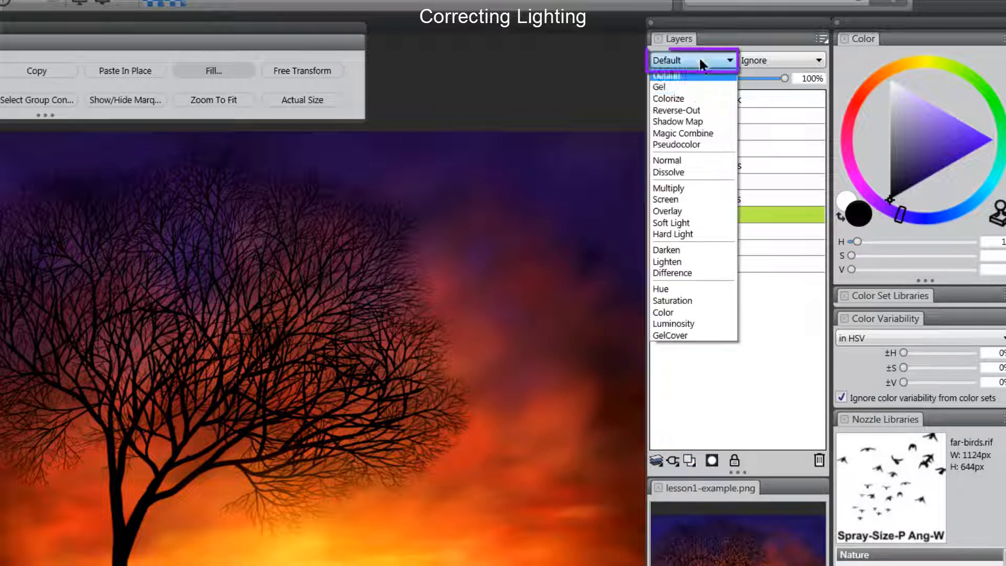
{"action": "left_click", "coordinate": [679, 187]}
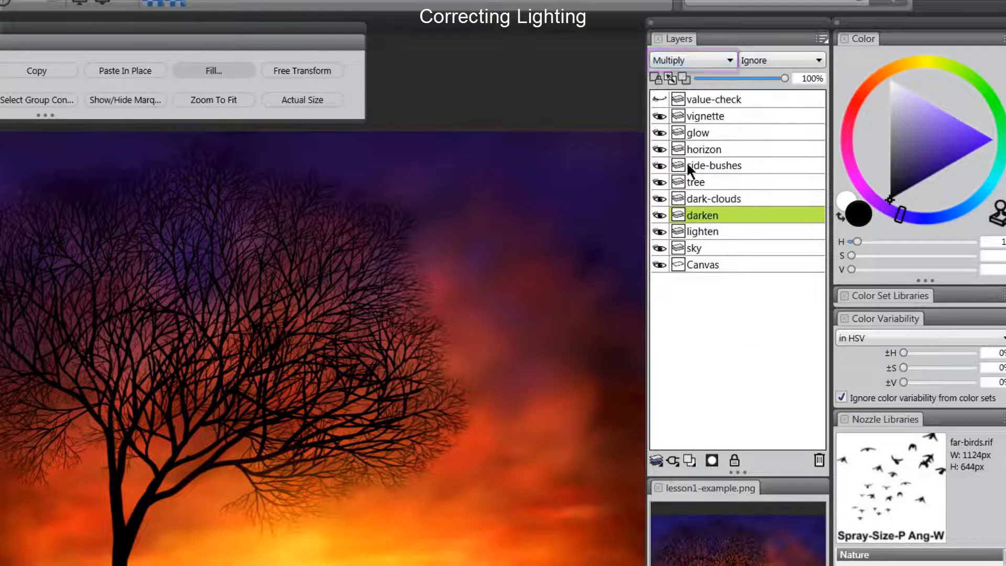
{"action": "left_click", "coordinate": [713, 231]}
{"action": "left_click", "coordinate": [687, 60]}
{"action": "left_click", "coordinate": [677, 201]}
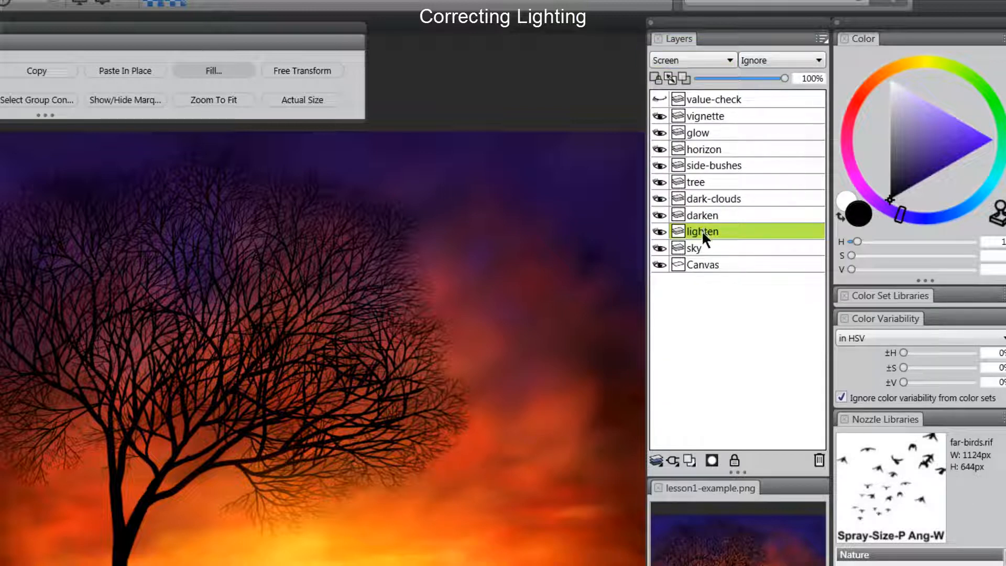
Step: Choose a dark, fully saturated orange as the painting colour
{"action": "left_click", "coordinate": [908, 66]}
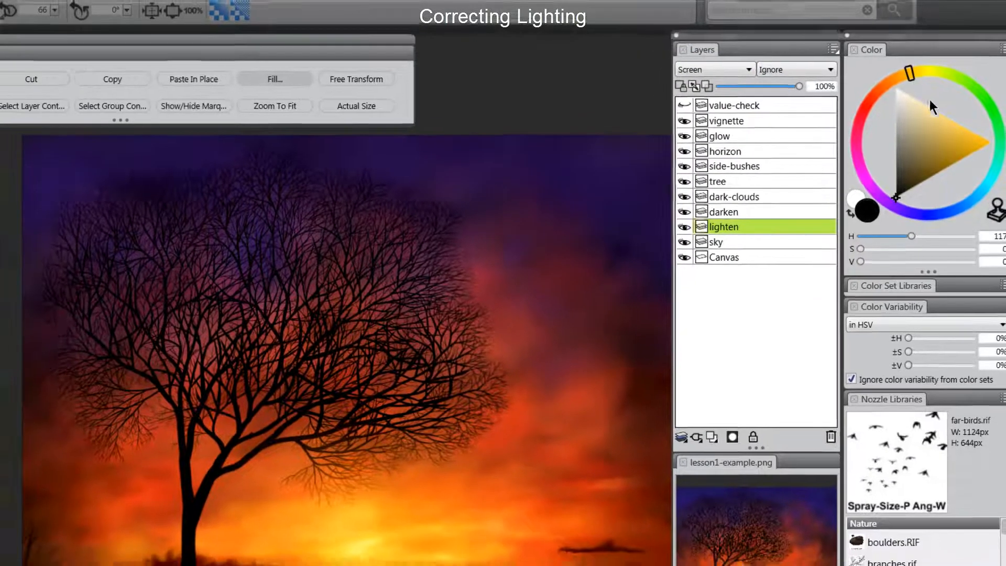
{"action": "left_click", "coordinate": [985, 146]}
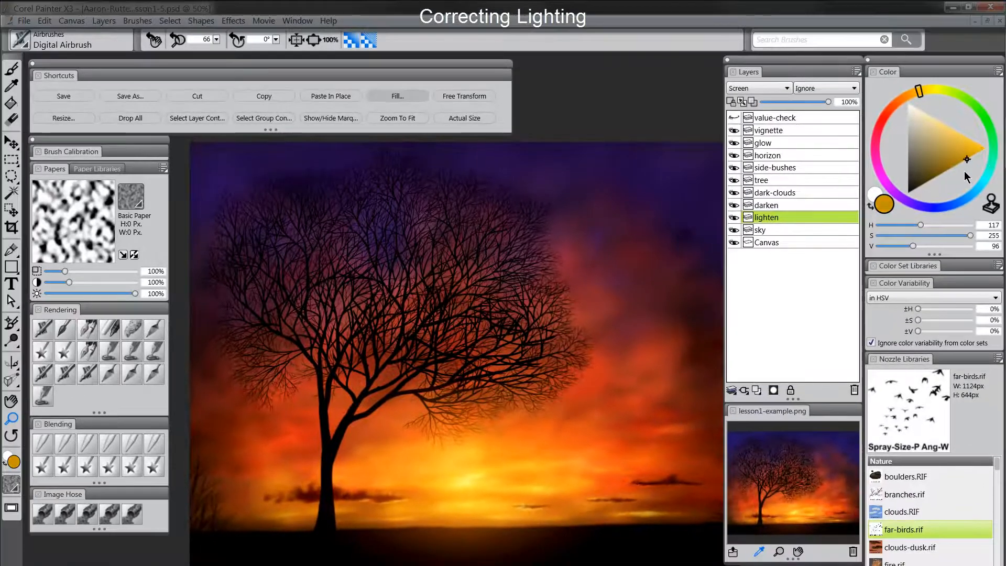
{"action": "left_click", "coordinate": [955, 181]}
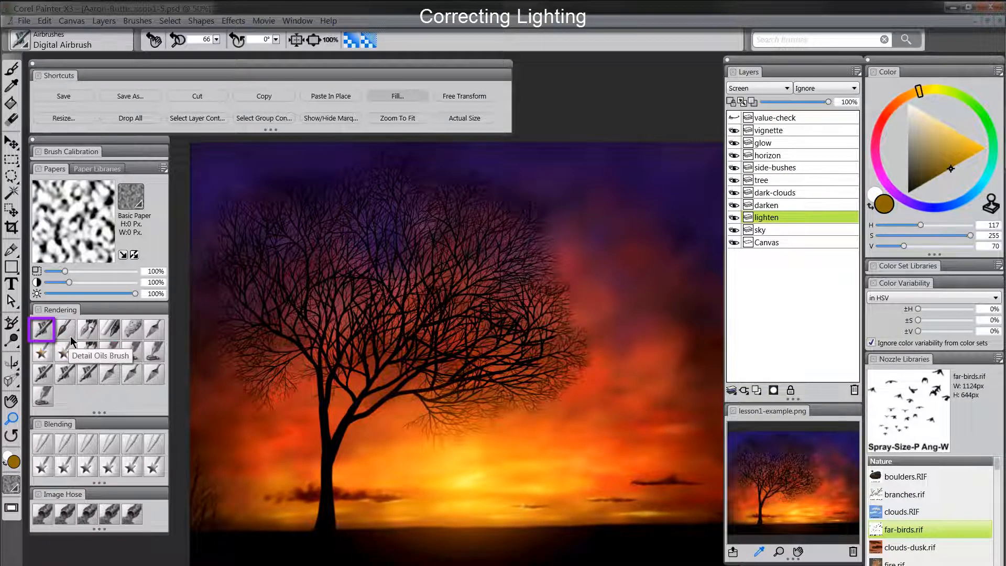
{"action": "left_click", "coordinate": [43, 329]}
Step: Airbrush orange glow into the right sky and the tree's lower left, then show the value check
{"action": "key", "text": "Tab"}
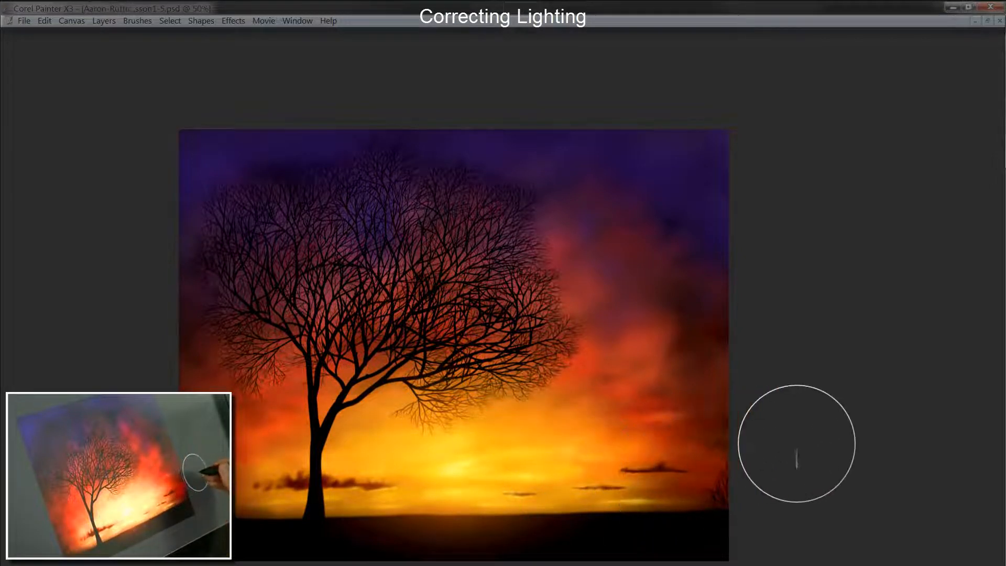
{"action": "key", "text": "Tab"}
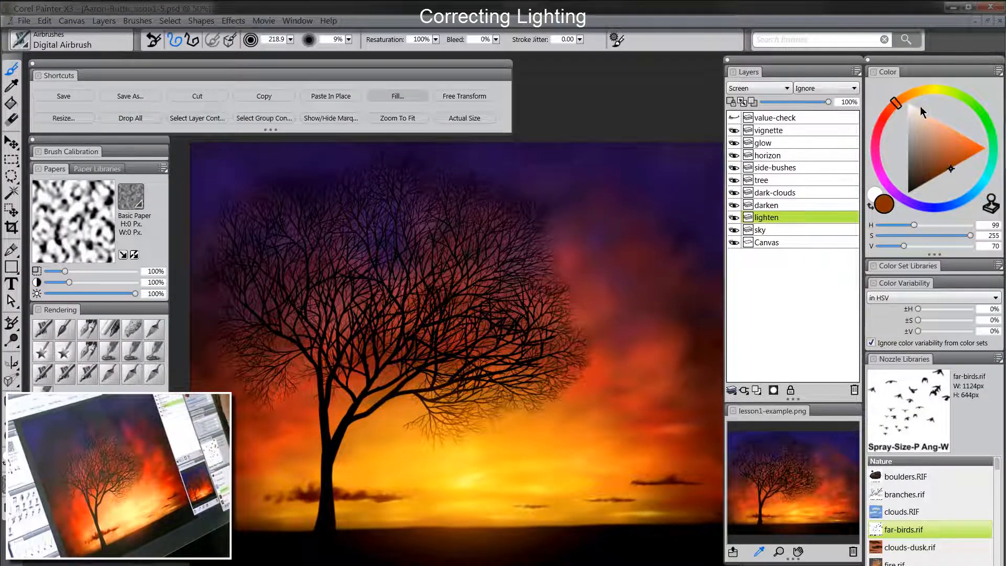
{"action": "key", "text": "Tab"}
{"action": "mouse_move", "coordinate": [584, 382]}
{"action": "left_mouse_down"}
{"action": "mouse_move", "coordinate": [492, 411]}
{"action": "mouse_move", "coordinate": [641, 448]}
{"action": "mouse_move", "coordinate": [640, 319]}
{"action": "mouse_move", "coordinate": [564, 330]}
{"action": "mouse_move", "coordinate": [476, 306]}
{"action": "mouse_move", "coordinate": [489, 368]}
{"action": "mouse_move", "coordinate": [476, 382]}
{"action": "mouse_move", "coordinate": [397, 364]}
{"action": "mouse_move", "coordinate": [368, 312]}
{"action": "mouse_move", "coordinate": [396, 387]}
{"action": "left_mouse_up"}
{"action": "mouse_move", "coordinate": [289, 311]}
{"action": "left_mouse_down"}
{"action": "mouse_move", "coordinate": [236, 342]}
{"action": "mouse_move", "coordinate": [257, 441]}
{"action": "mouse_move", "coordinate": [334, 414]}
{"action": "left_mouse_up"}
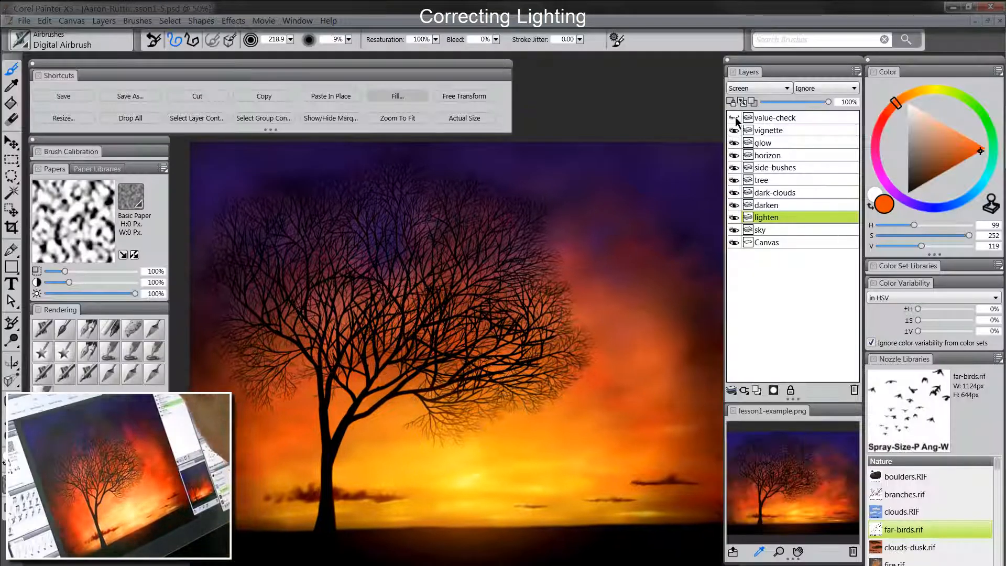
{"action": "left_click", "coordinate": [734, 118]}
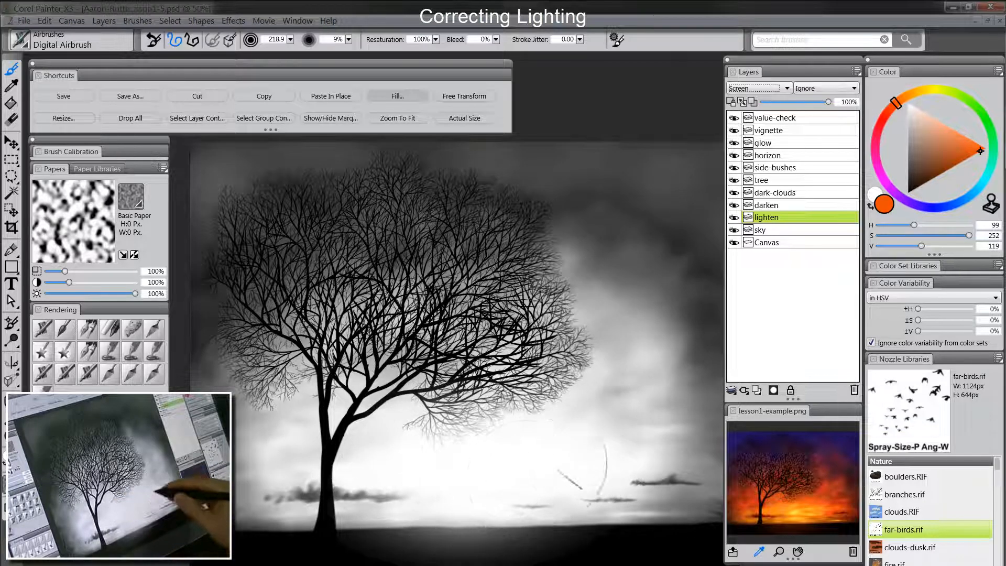
Step: Toggle the lighten layer off and on to compare, then hide the value-check layer
{"action": "left_click", "coordinate": [735, 217]}
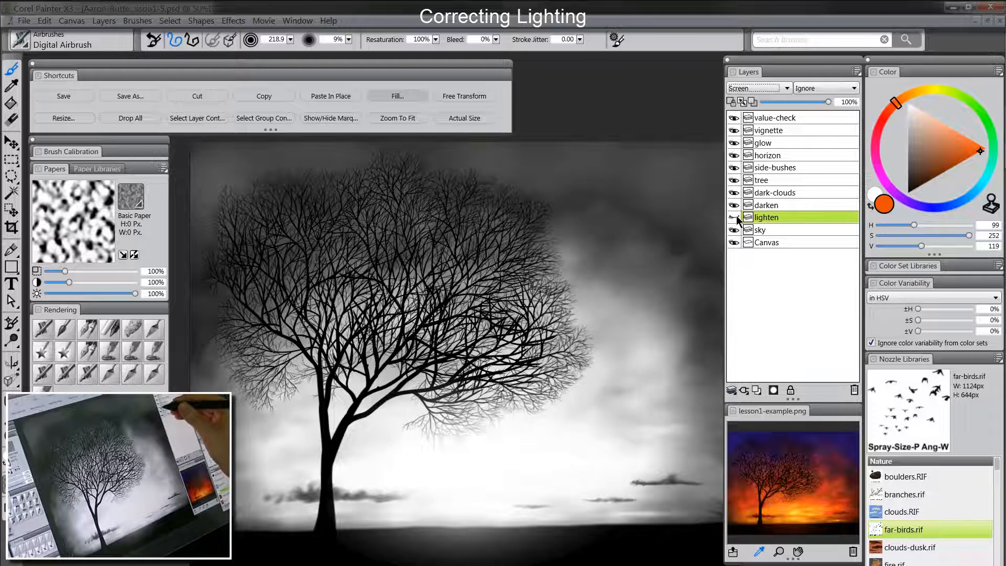
{"action": "left_click", "coordinate": [735, 217]}
{"action": "left_click", "coordinate": [735, 217]}
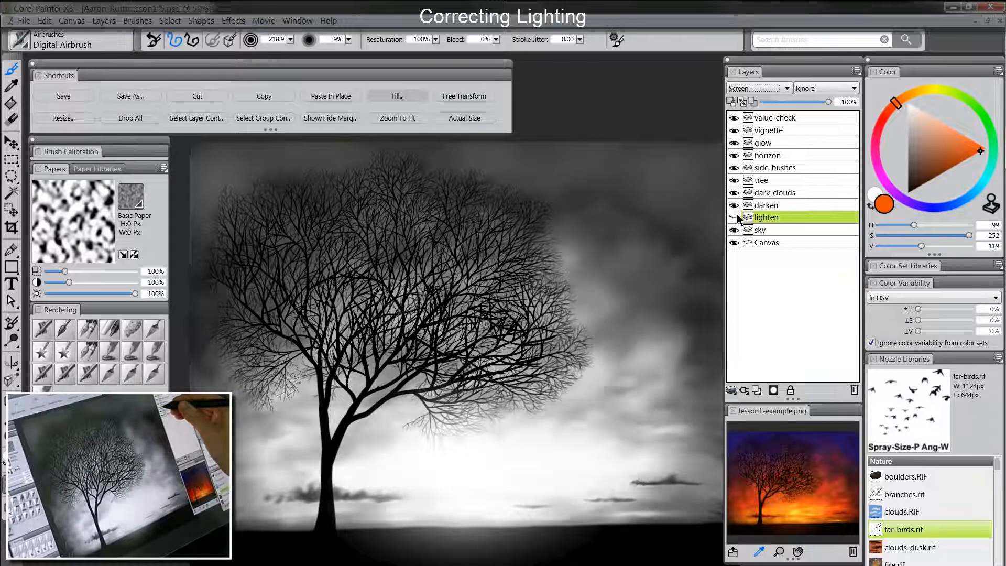
{"action": "left_click", "coordinate": [735, 217]}
{"action": "left_click", "coordinate": [735, 218]}
{"action": "left_click", "coordinate": [735, 218]}
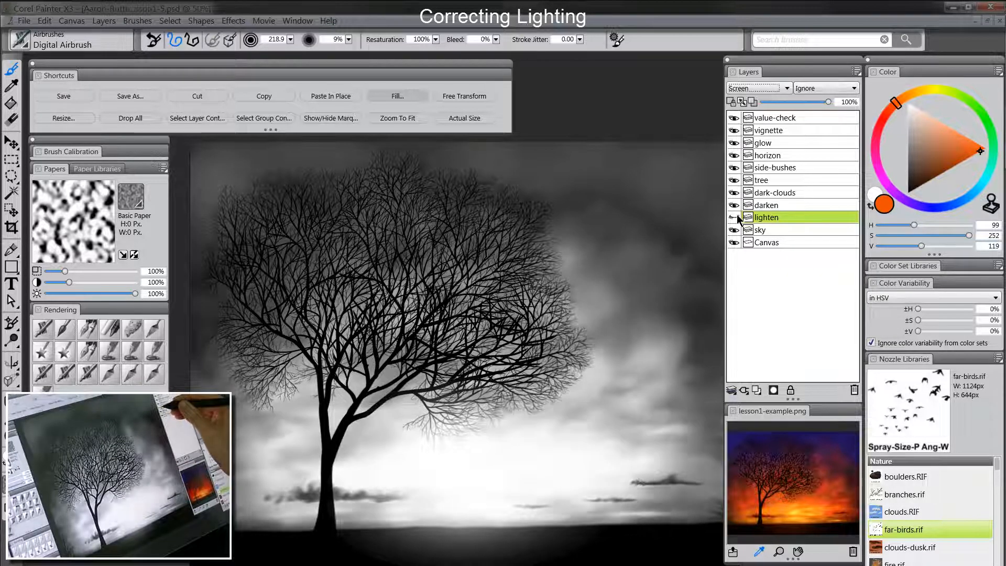
{"action": "left_click", "coordinate": [735, 217]}
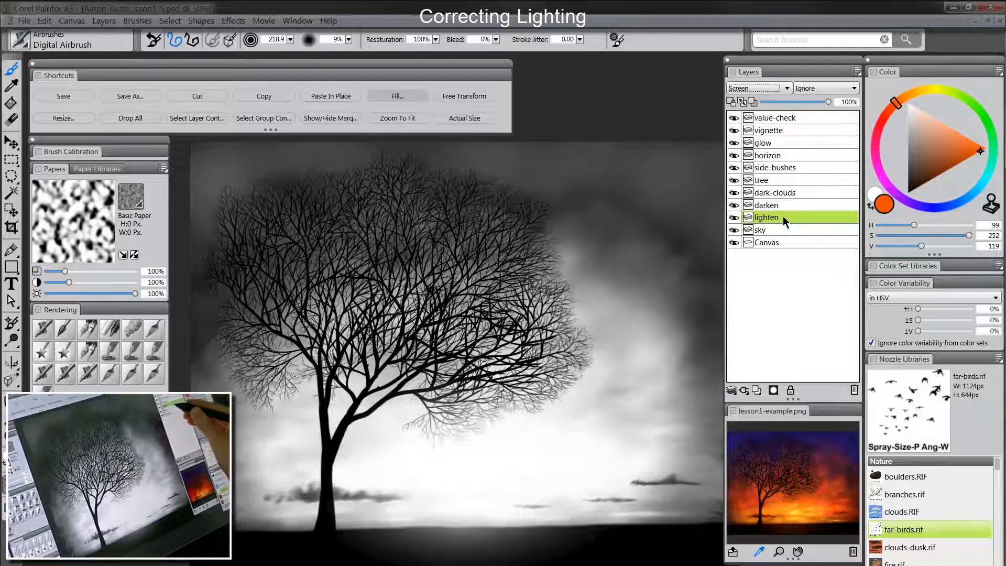
{"action": "left_click", "coordinate": [736, 119]}
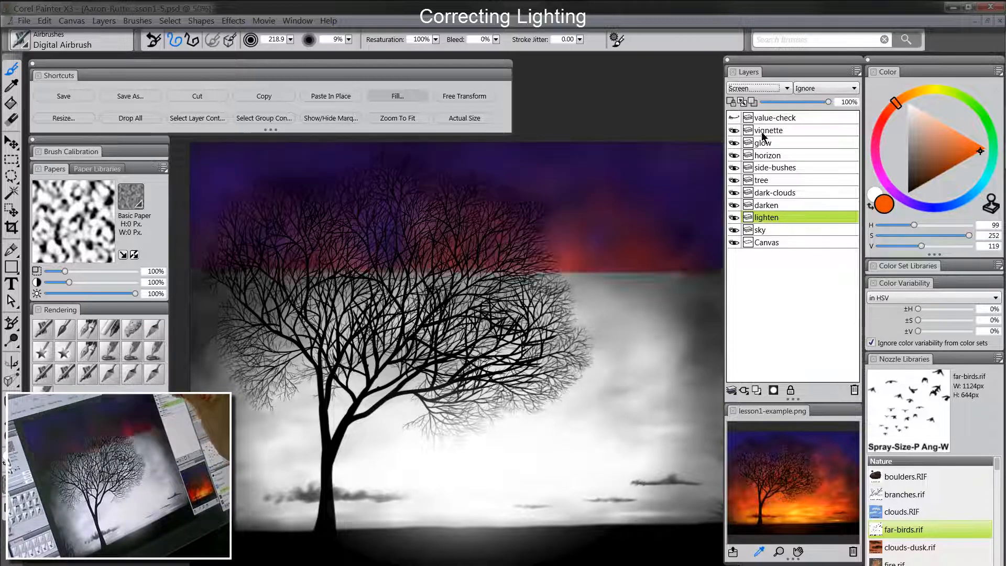
Step: Airbrush a dark saturated purple across the upper sky on the darken layer
{"action": "left_click", "coordinate": [774, 206]}
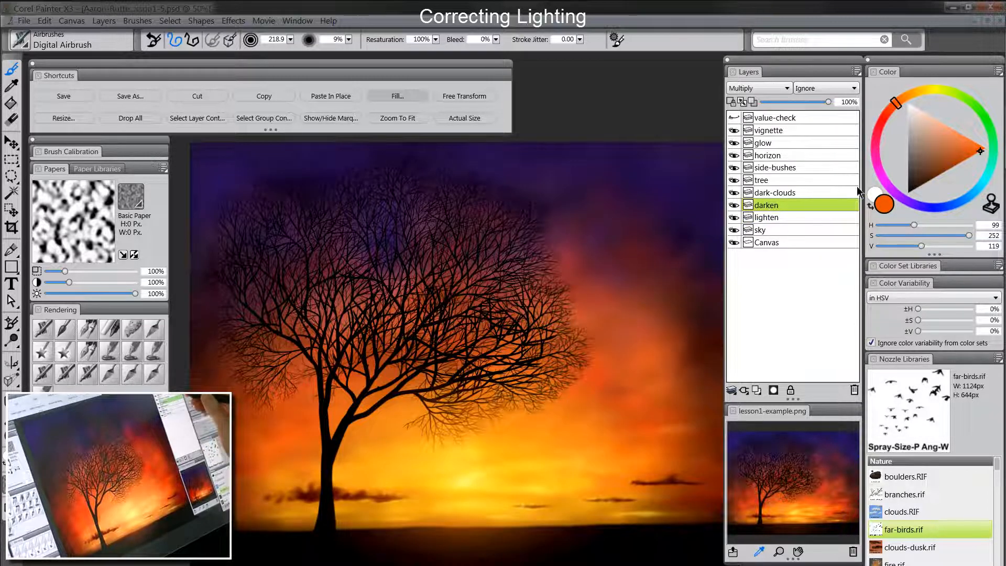
{"action": "left_click", "coordinate": [917, 208]}
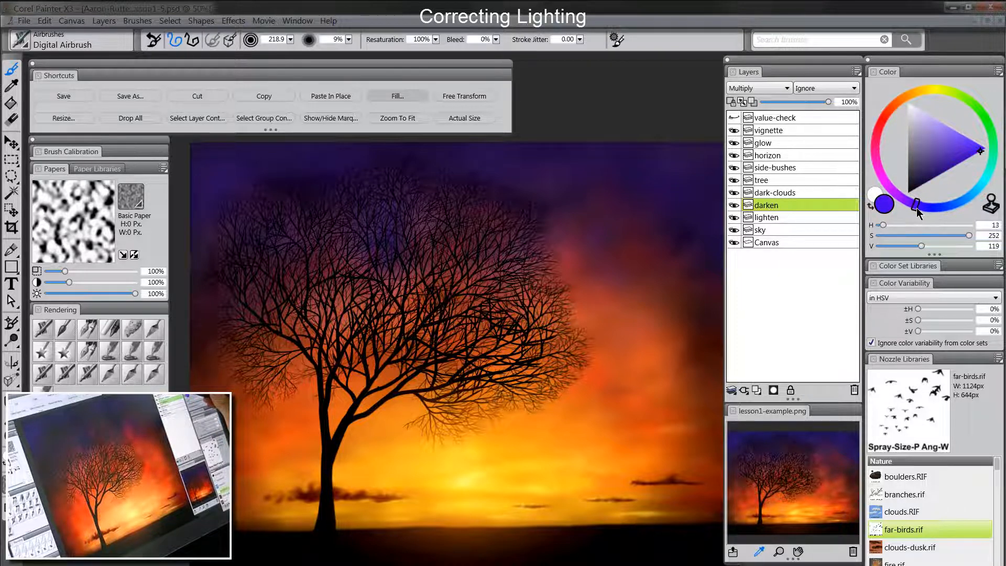
{"action": "left_click", "coordinate": [920, 155]}
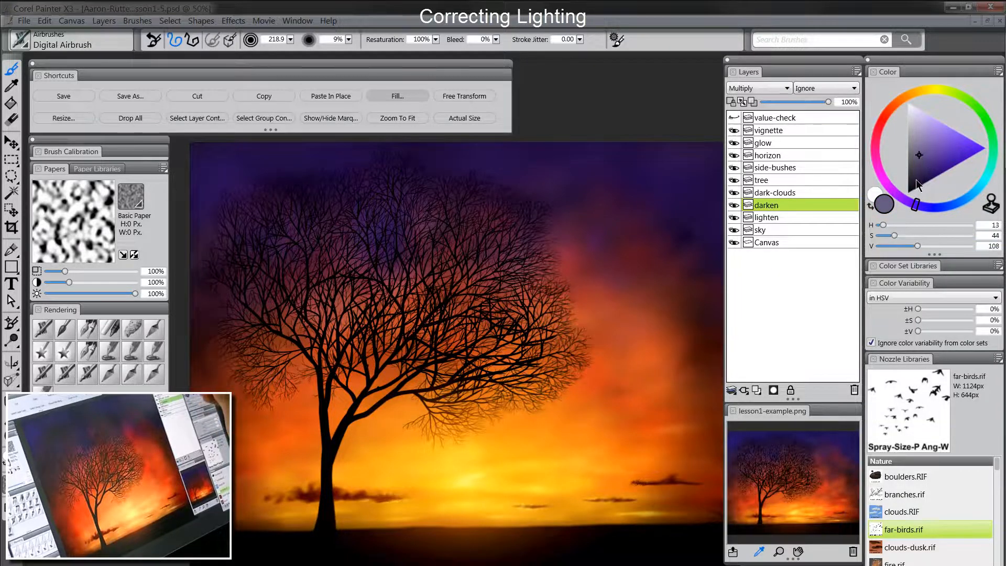
{"action": "left_click", "coordinate": [924, 170]}
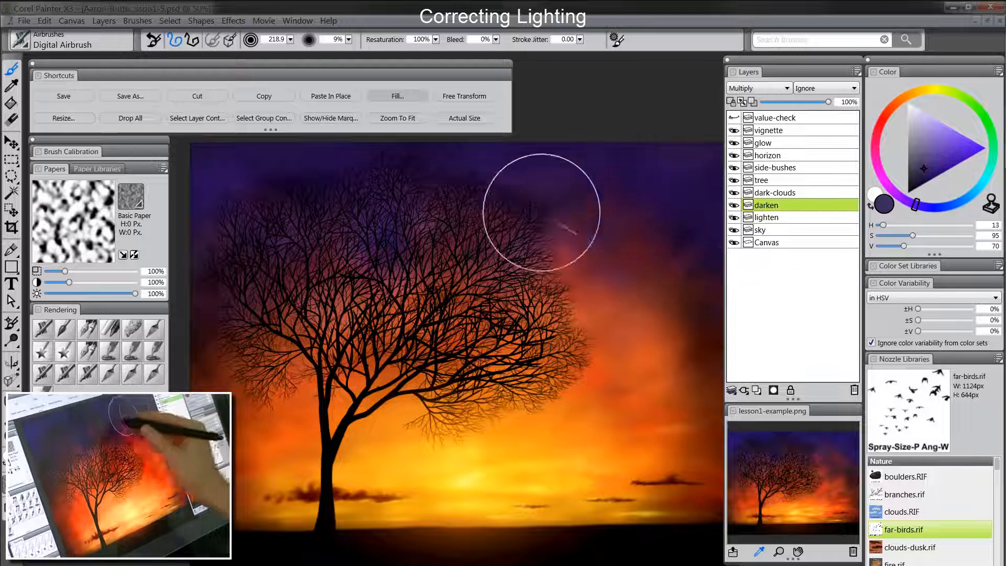
{"action": "key", "text": "Tab"}
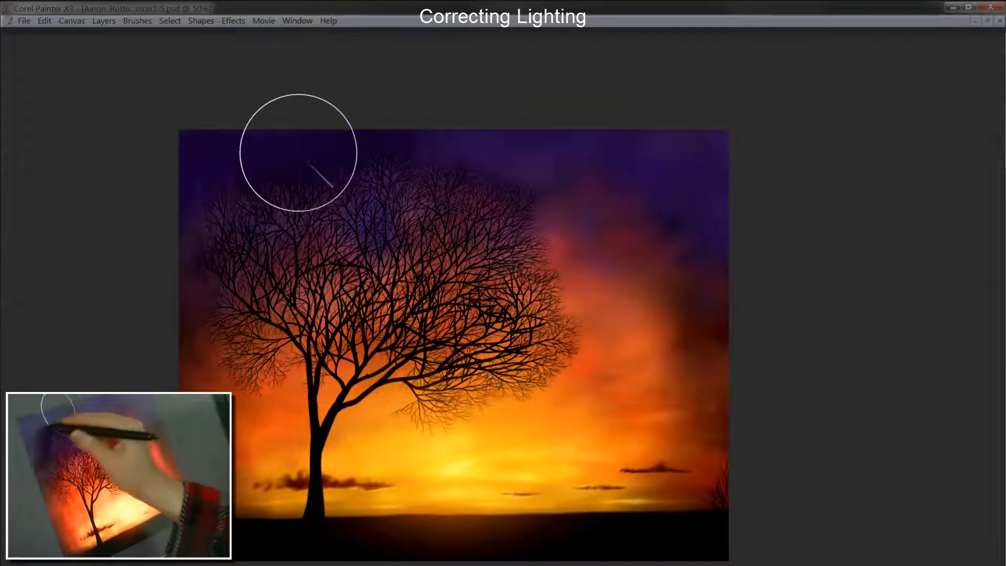
{"action": "mouse_move", "coordinate": [298, 153]}
{"action": "left_mouse_down"}
{"action": "mouse_move", "coordinate": [263, 207]}
{"action": "mouse_move", "coordinate": [360, 166]}
{"action": "mouse_move", "coordinate": [442, 183]}
{"action": "mouse_move", "coordinate": [451, 133]}
{"action": "mouse_move", "coordinate": [483, 157]}
{"action": "mouse_move", "coordinate": [545, 174]}
{"action": "mouse_move", "coordinate": [652, 179]}
{"action": "mouse_move", "coordinate": [715, 197]}
{"action": "mouse_move", "coordinate": [610, 157]}
{"action": "mouse_move", "coordinate": [679, 123]}
{"action": "mouse_move", "coordinate": [713, 177]}
{"action": "mouse_move", "coordinate": [734, 244]}
{"action": "mouse_move", "coordinate": [705, 248]}
{"action": "mouse_move", "coordinate": [541, 209]}
{"action": "left_mouse_up"}
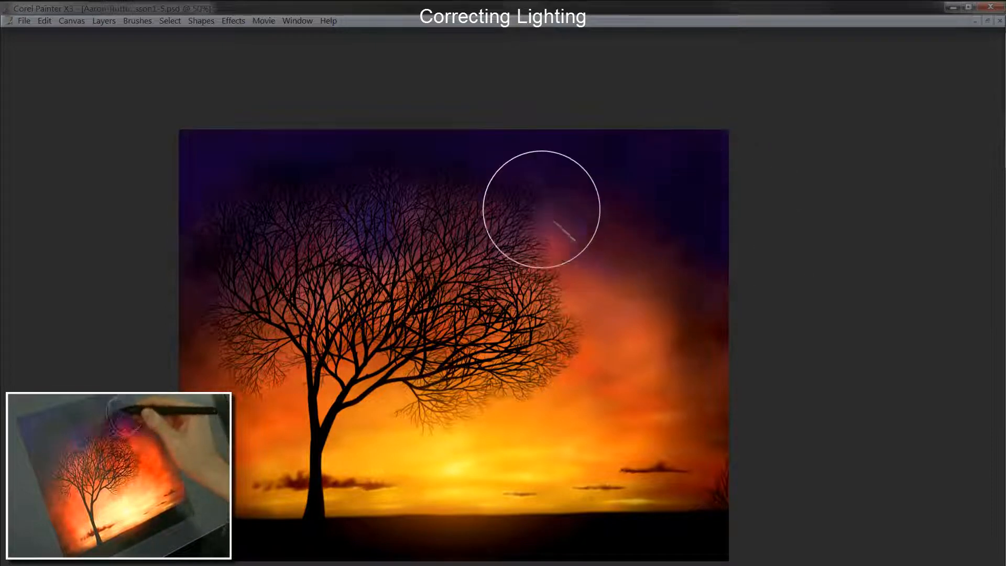
{"action": "key", "text": "Tab"}
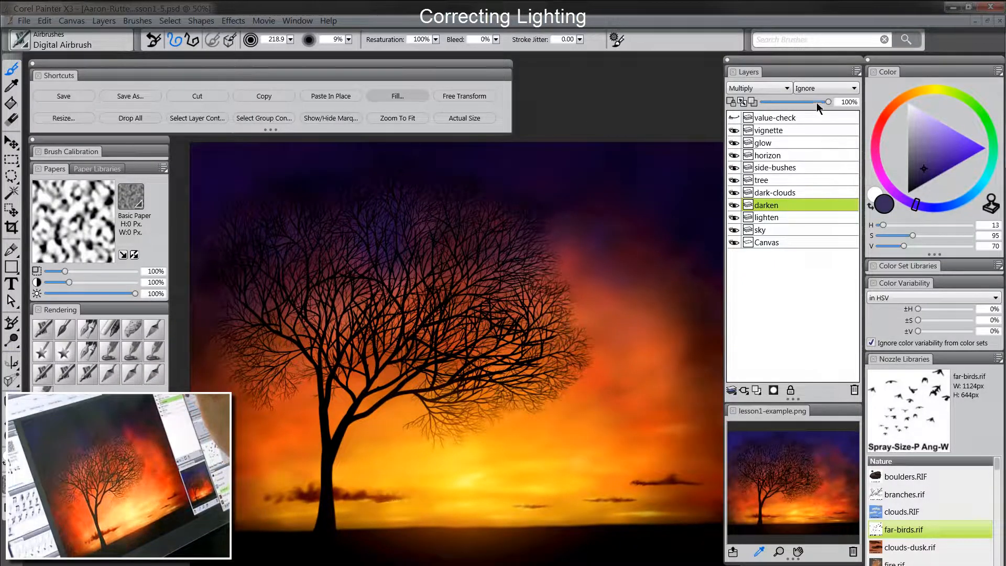
Step: Lower the darken layer to 56% opacity, recheck values in greyscale, and zoom out
{"action": "left_click_drag", "start_coordinate": [817, 103], "coordinate": [795, 108]}
{"action": "left_click", "coordinate": [780, 216]}
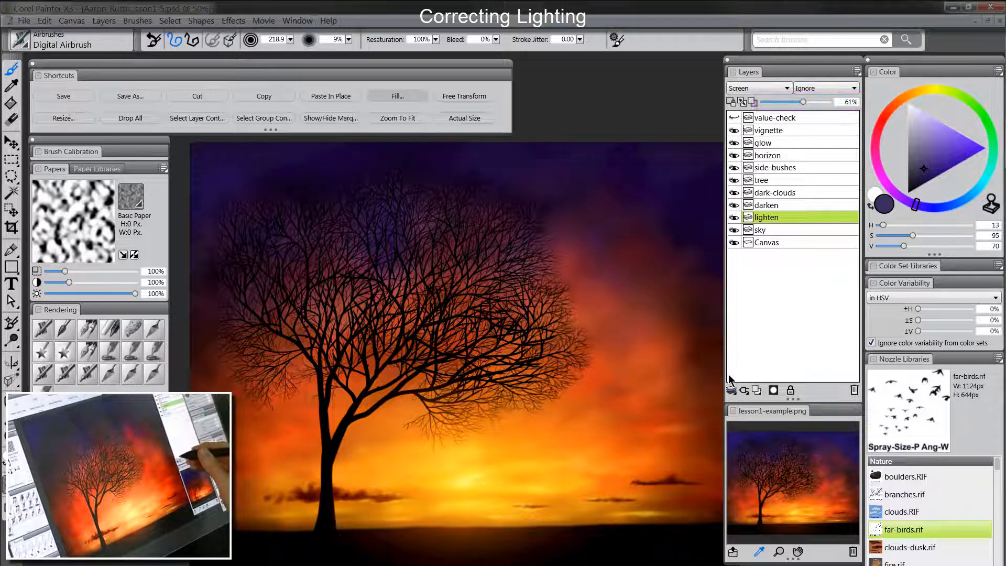
{"action": "left_click", "coordinate": [735, 118]}
{"action": "left_click", "coordinate": [735, 117]}
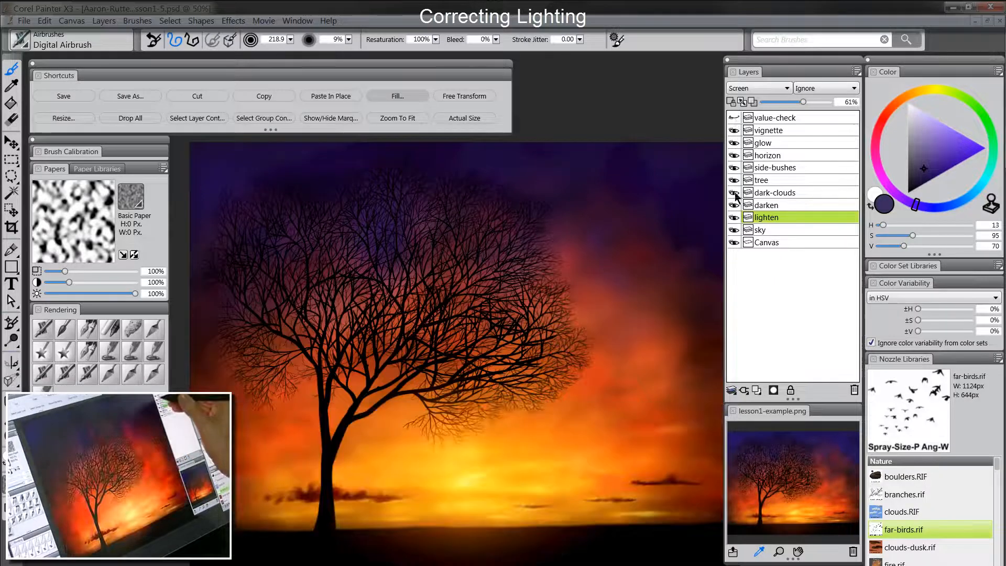
{"action": "left_click", "coordinate": [735, 118]}
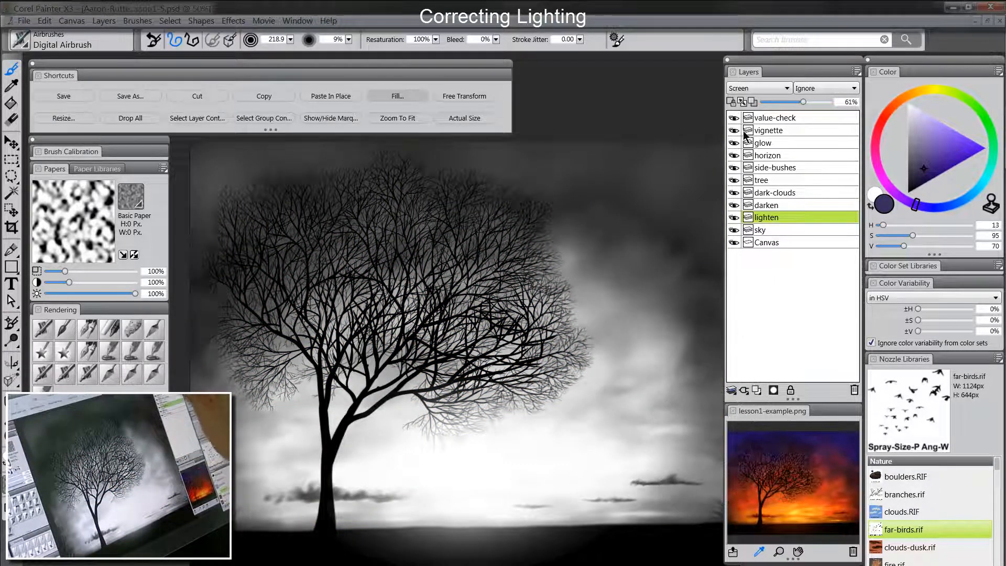
{"action": "left_click", "coordinate": [734, 117]}
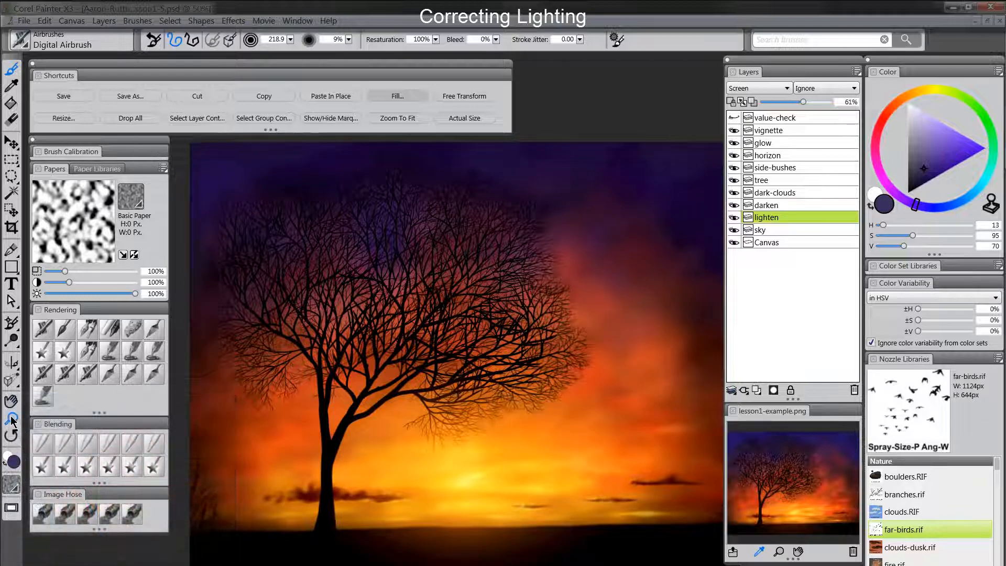
{"action": "left_click", "coordinate": [11, 419]}
{"action": "left_click", "coordinate": [533, 419], "text": "alt"}
{"action": "left_click_drag", "start_coordinate": [602, 448], "coordinate": [593, 443]}
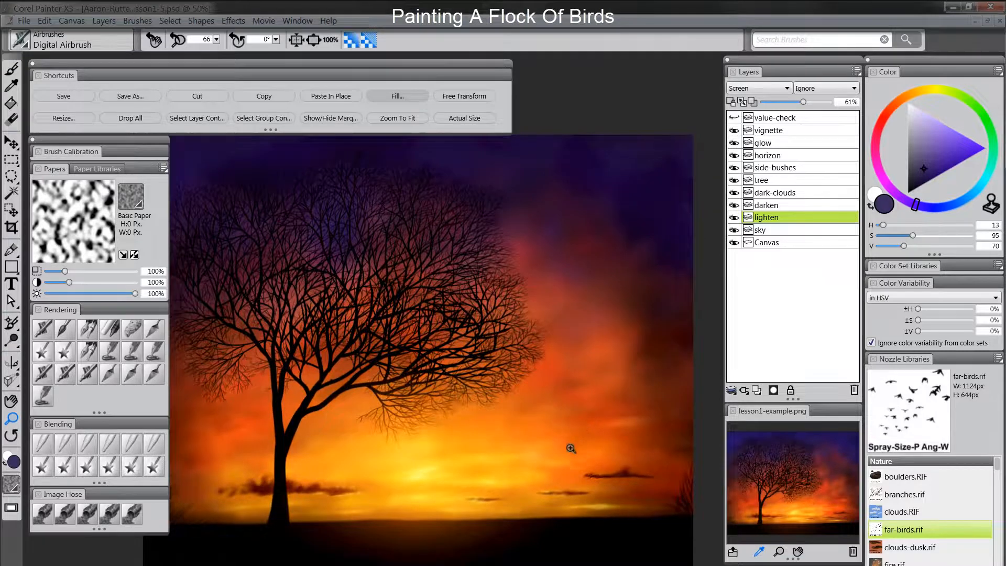
Step: Reload the far-birds.rif nozzle library and choose the Spray-Size-P Angle-W image hose
{"action": "left_click_drag", "start_coordinate": [559, 466], "coordinate": [581, 464]}
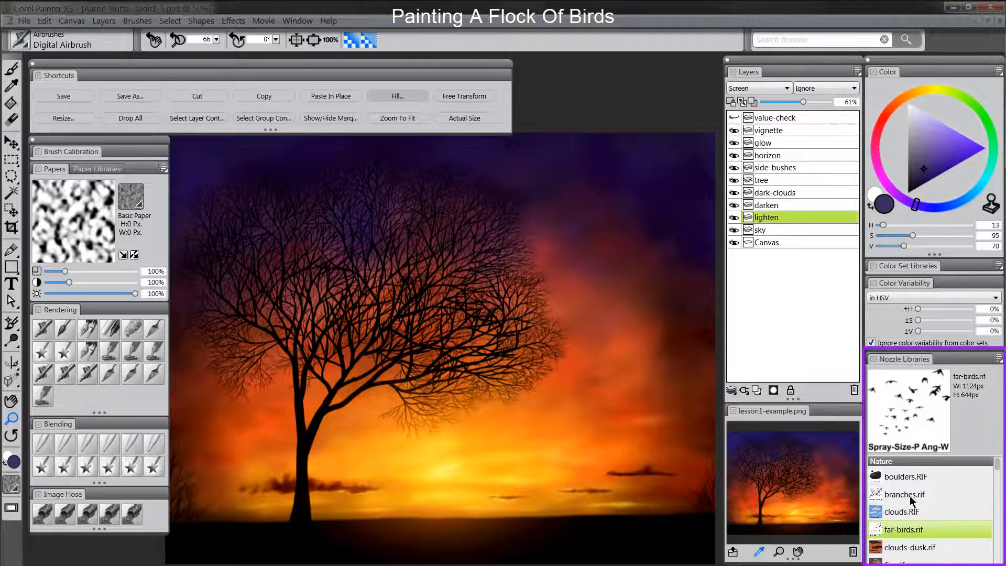
{"action": "left_click", "coordinate": [905, 359]}
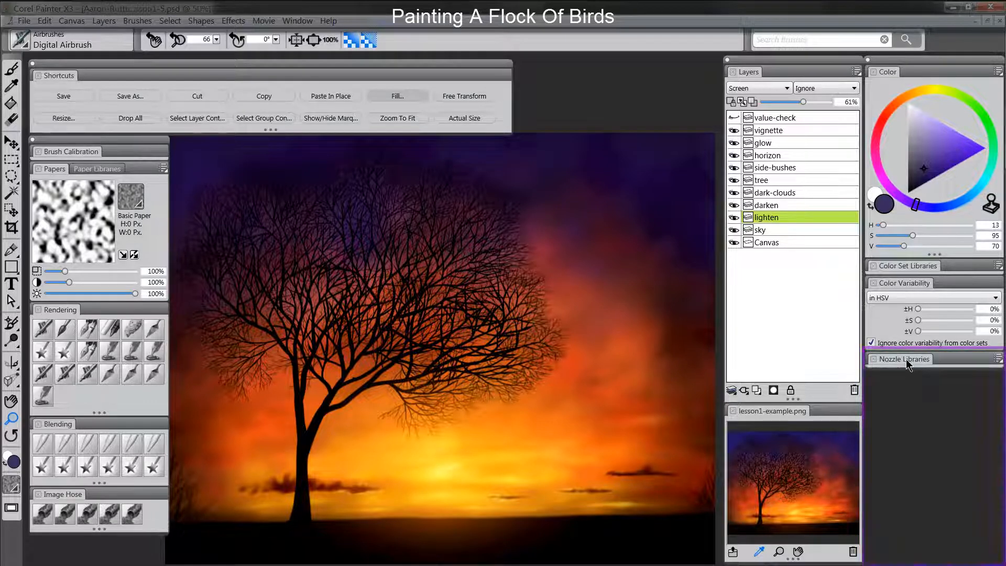
{"action": "left_click", "coordinate": [904, 359]}
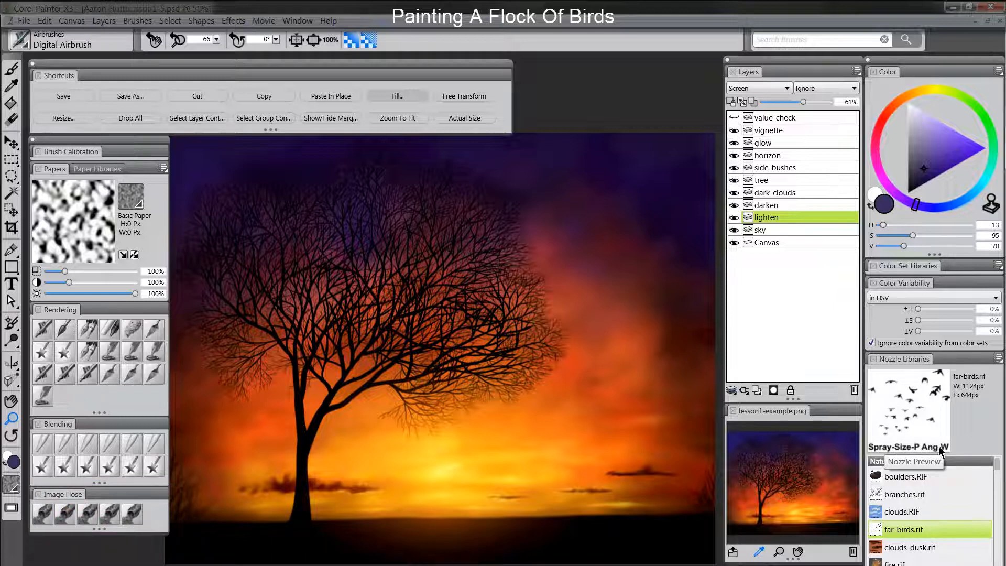
{"action": "left_click", "coordinate": [65, 513]}
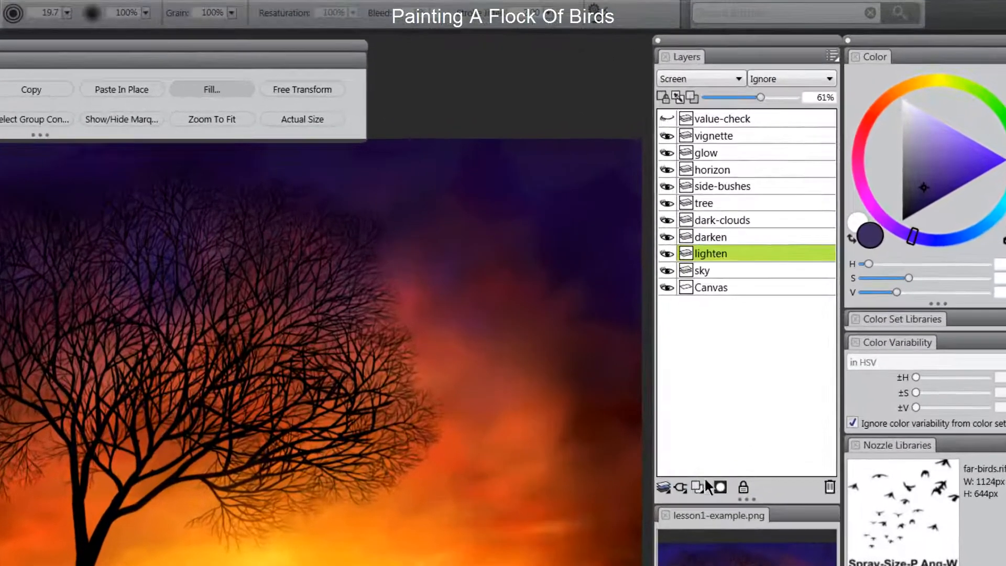
Step: Create a layer above dark-clouds named birds and set it to Multiply
{"action": "left_click", "coordinate": [697, 488]}
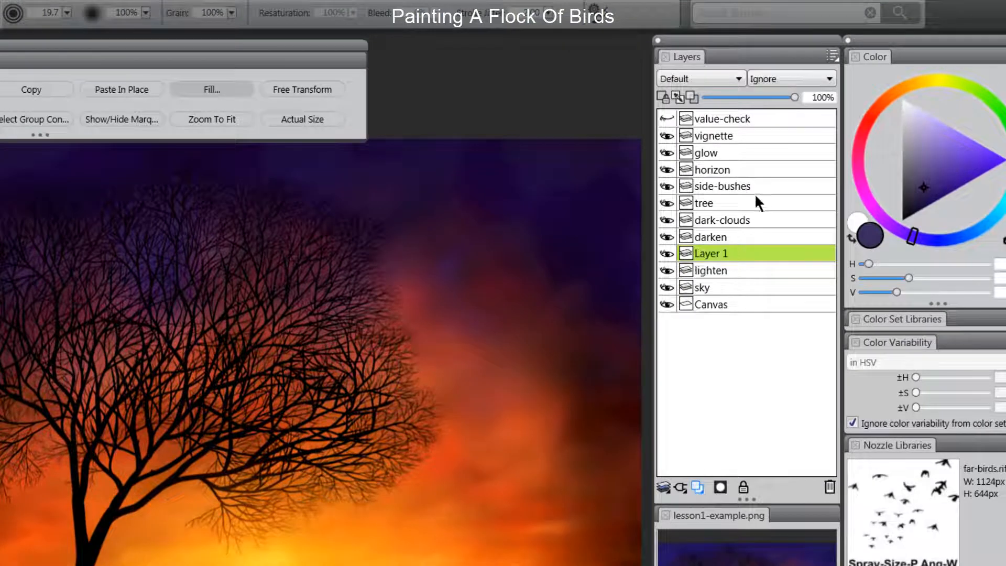
{"action": "left_click_drag", "start_coordinate": [715, 253], "coordinate": [719, 210]}
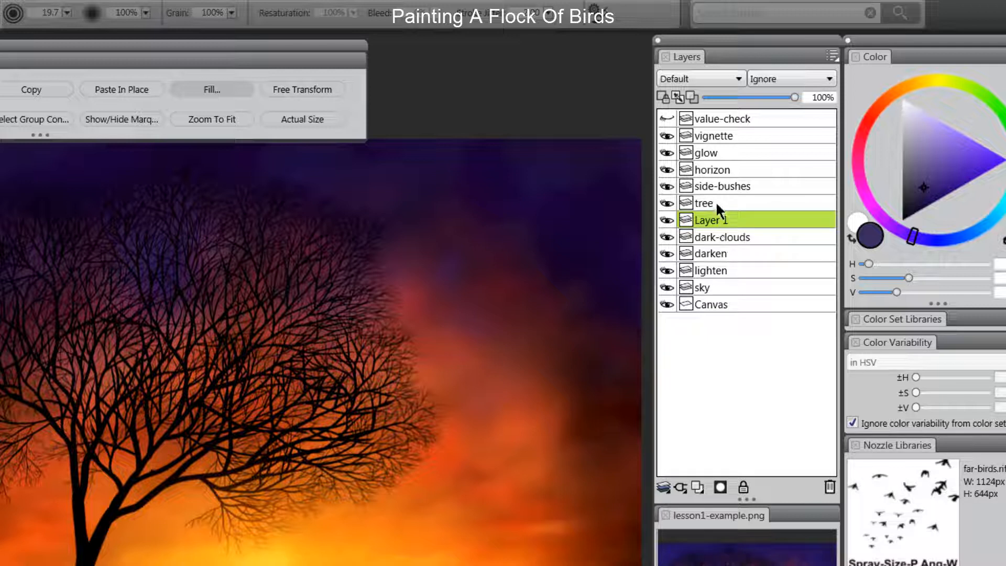
{"action": "double_click", "coordinate": [706, 222]}
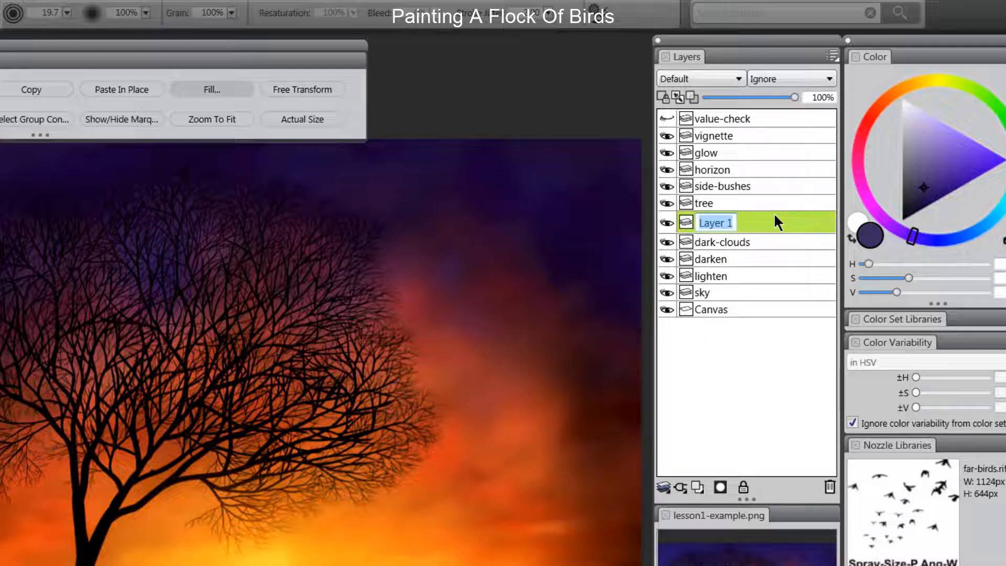
{"action": "type", "text": "birds"}
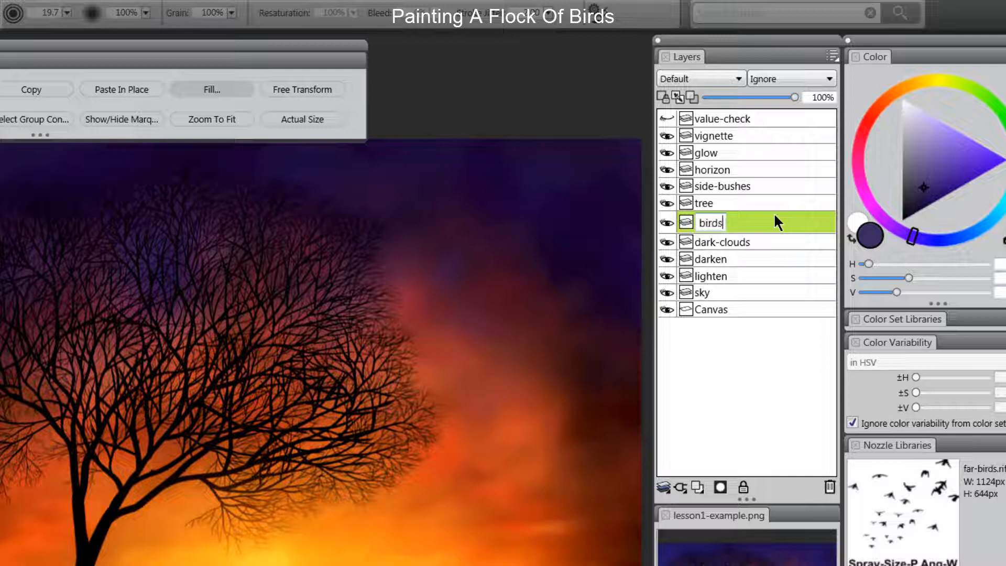
{"action": "key", "text": "Return"}
{"action": "left_click", "coordinate": [706, 76]}
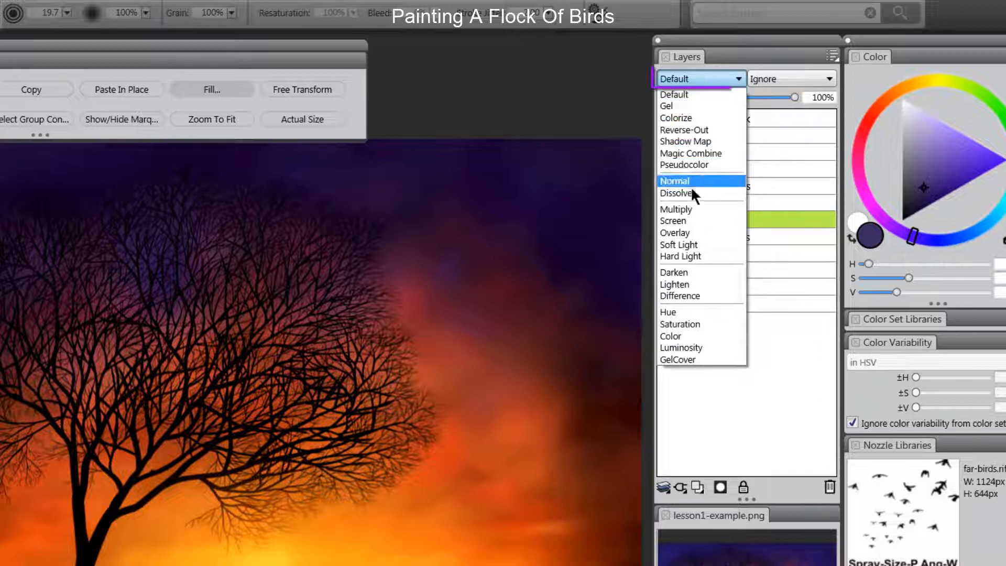
{"action": "left_click", "coordinate": [691, 210]}
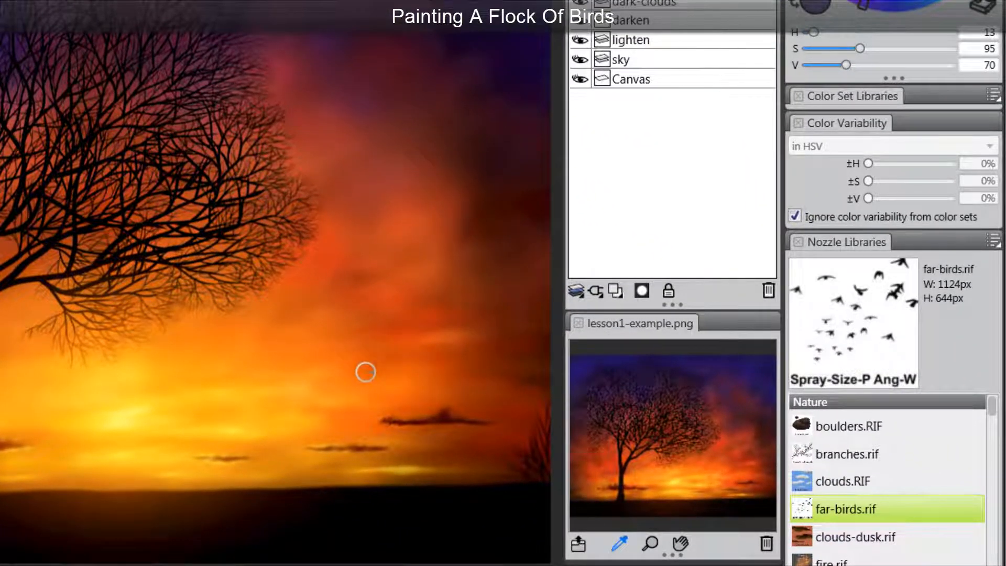
Step: Spray fourteen bursts of bird silhouettes into a scattered flock right of the tree
{"action": "left_click", "coordinate": [365, 380]}
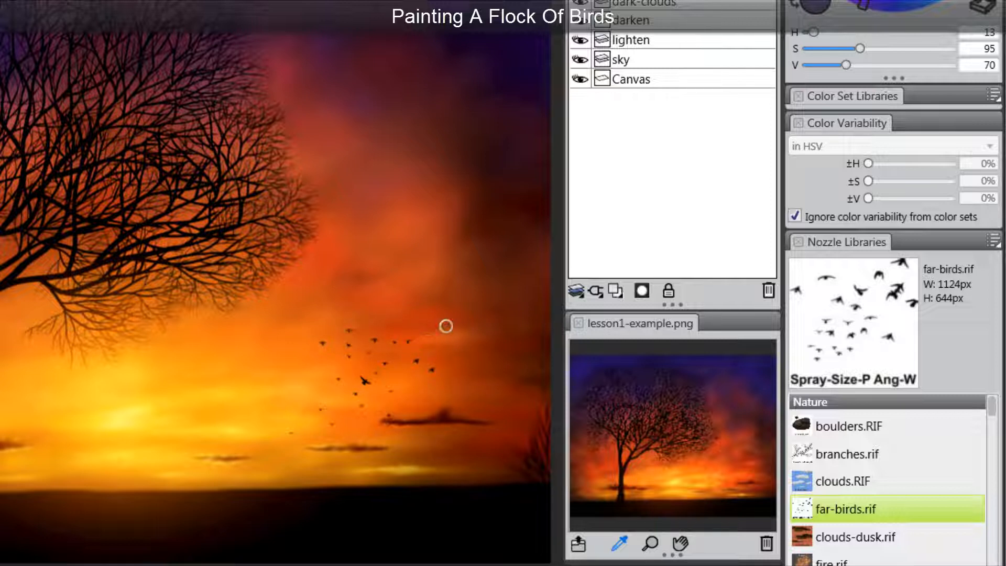
{"action": "left_click", "coordinate": [377, 329]}
{"action": "left_click", "coordinate": [359, 308]}
{"action": "left_click", "coordinate": [433, 321]}
{"action": "left_click", "coordinate": [467, 336]}
{"action": "left_click", "coordinate": [348, 286]}
{"action": "left_click", "coordinate": [429, 250]}
{"action": "left_click", "coordinate": [460, 293]}
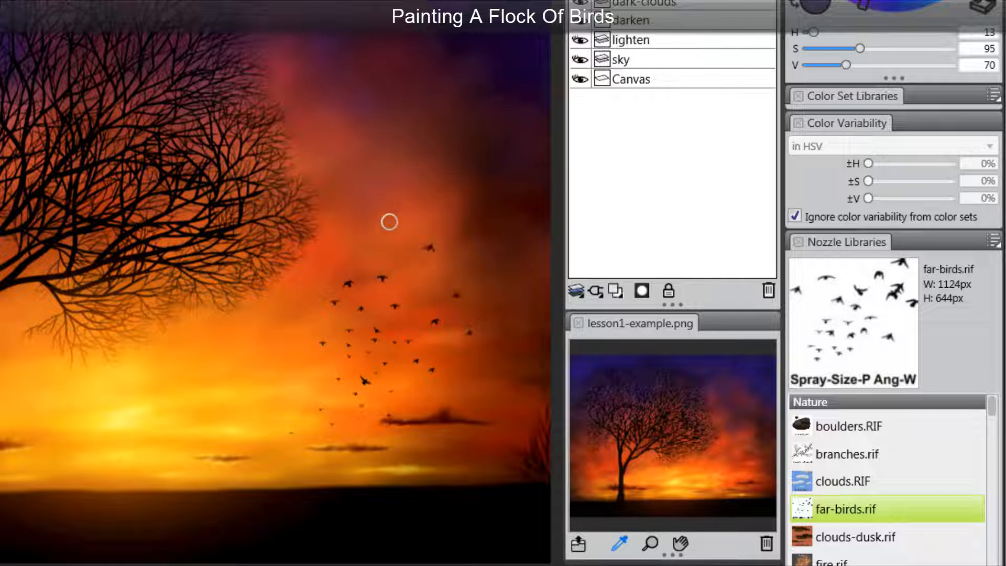
{"action": "left_click", "coordinate": [389, 223]}
{"action": "left_click", "coordinate": [497, 239]}
{"action": "left_click", "coordinate": [449, 274]}
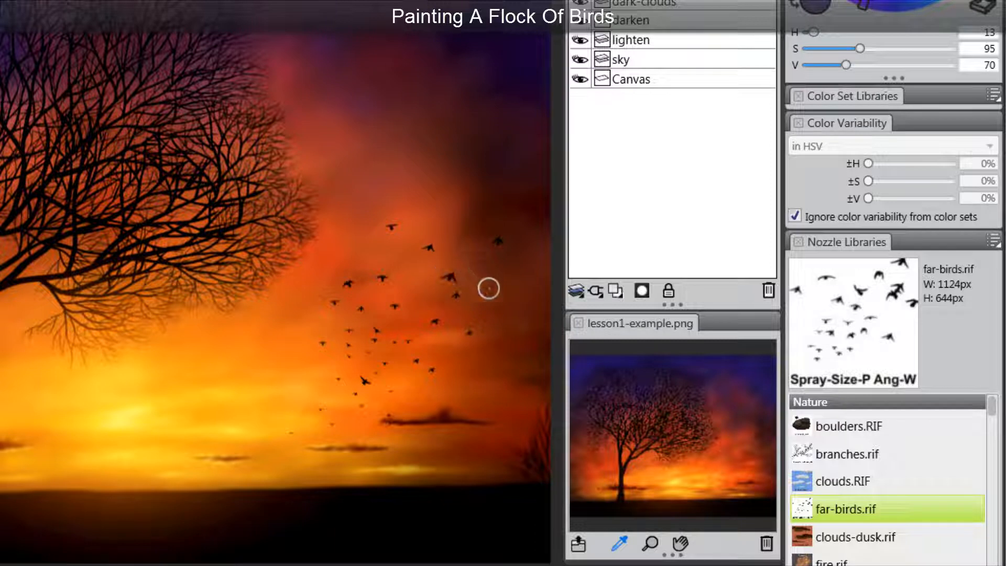
{"action": "left_click", "coordinate": [484, 276]}
{"action": "left_click", "coordinate": [364, 205]}
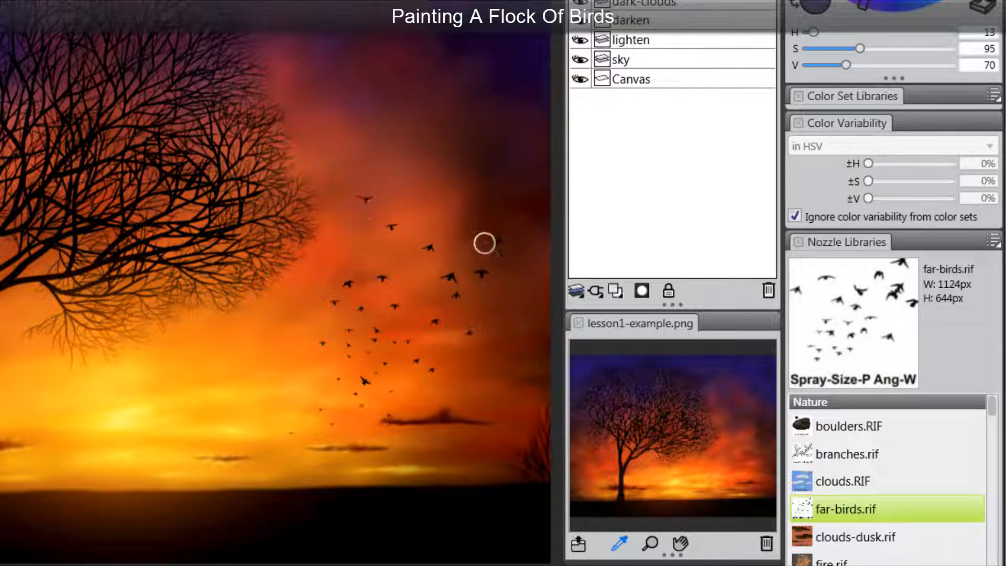
{"action": "left_click", "coordinate": [465, 347]}
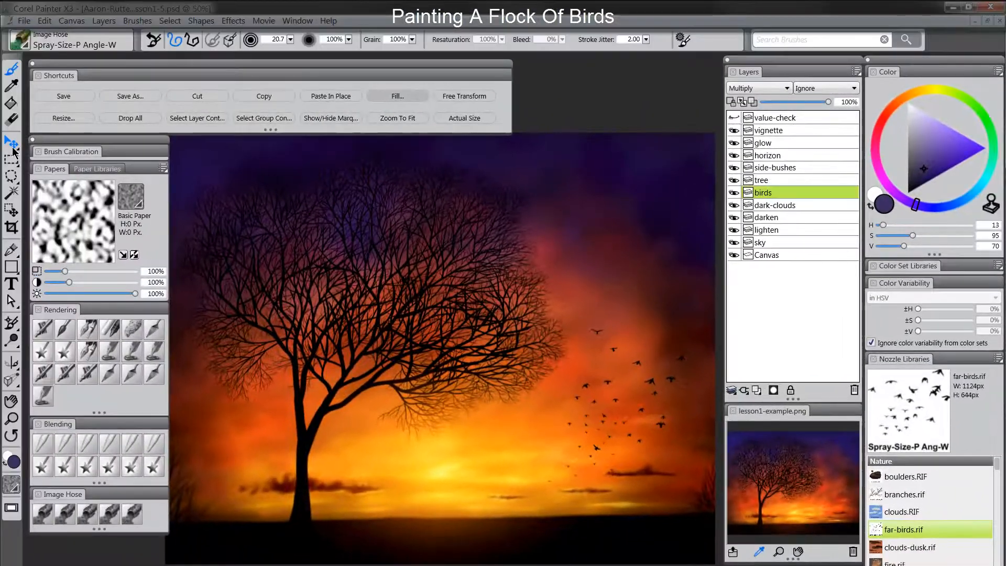
Step: Shift the birds layer slightly down-left with the Layer Adjuster, then choose Blenders Blur
{"action": "left_click", "coordinate": [12, 147]}
{"action": "left_click_drag", "start_coordinate": [636, 407], "coordinate": [643, 410]}
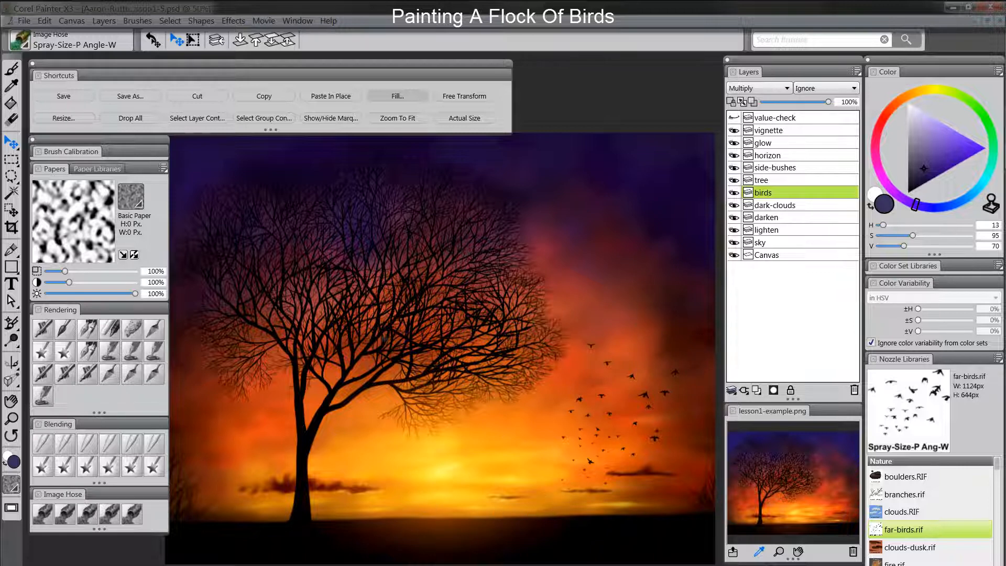
{"action": "left_click", "coordinate": [131, 446]}
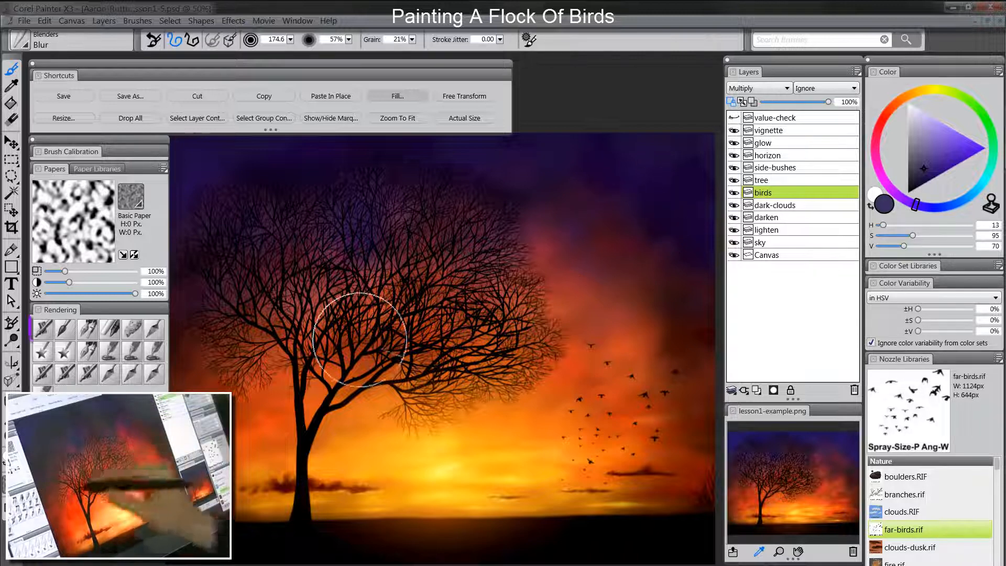
Step: Select the Digital Airbrush, sample the sunset sky's orange, and zoom out to the whole painting
{"action": "left_click", "coordinate": [43, 329]}
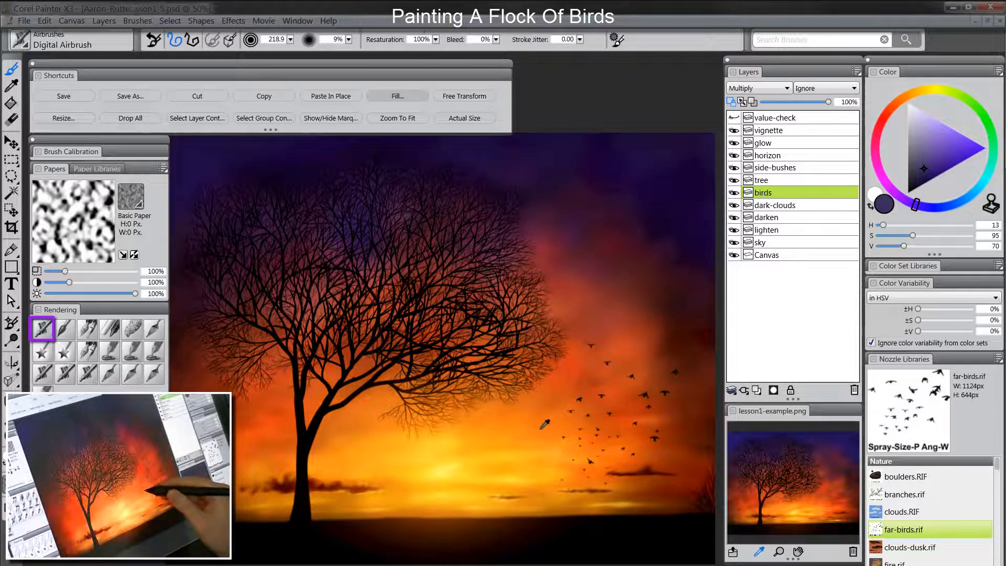
{"action": "left_click", "coordinate": [538, 429], "text": "alt"}
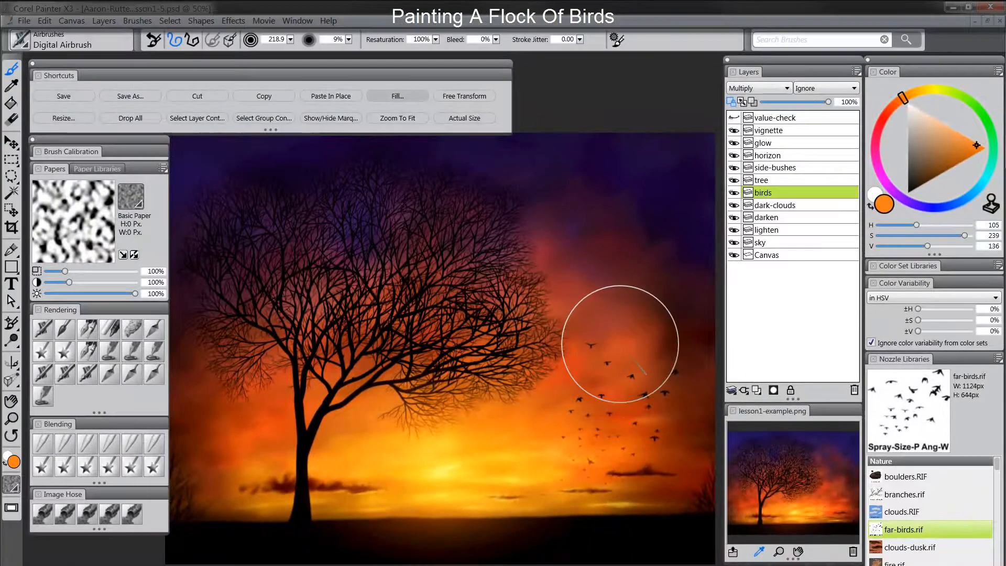
{"action": "key", "text": "m"}
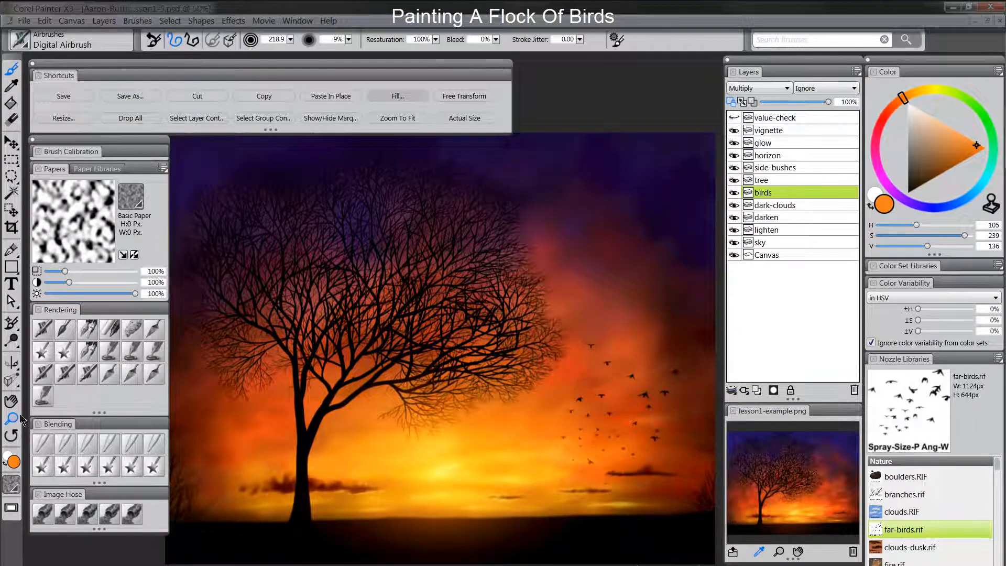
{"action": "left_click", "coordinate": [594, 449], "text": "alt"}
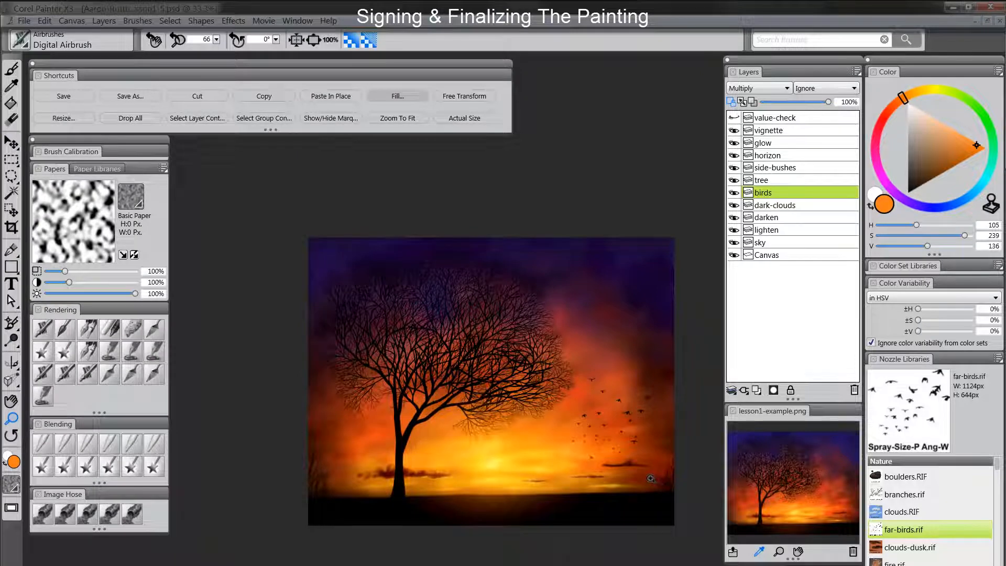
Step: Bring the painting back into view, cancel the premature save, and flatten all layers with Drop All
{"action": "left_click", "coordinate": [622, 466]}
{"action": "left_click_drag", "start_coordinate": [595, 473], "coordinate": [625, 494]}
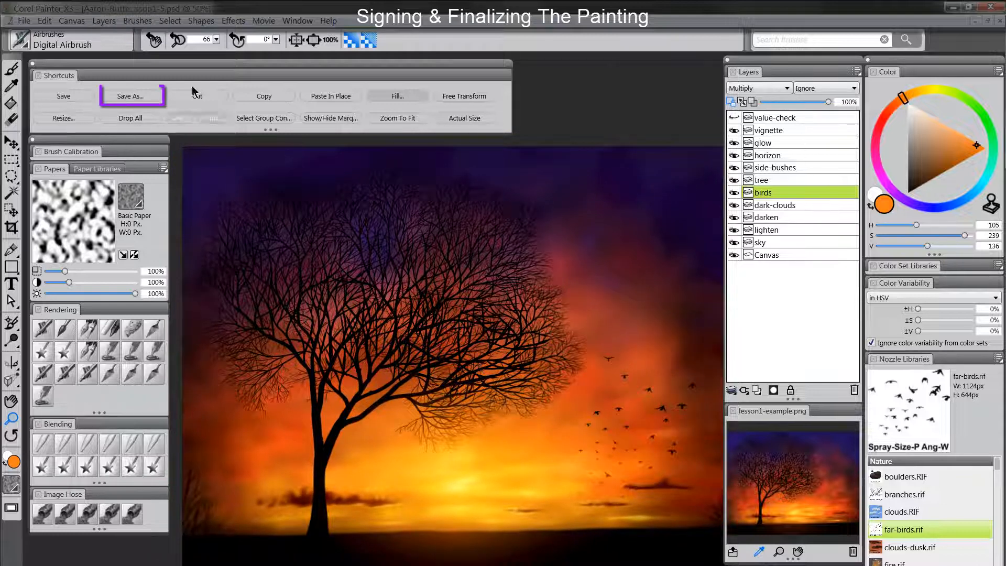
{"action": "left_click", "coordinate": [120, 102]}
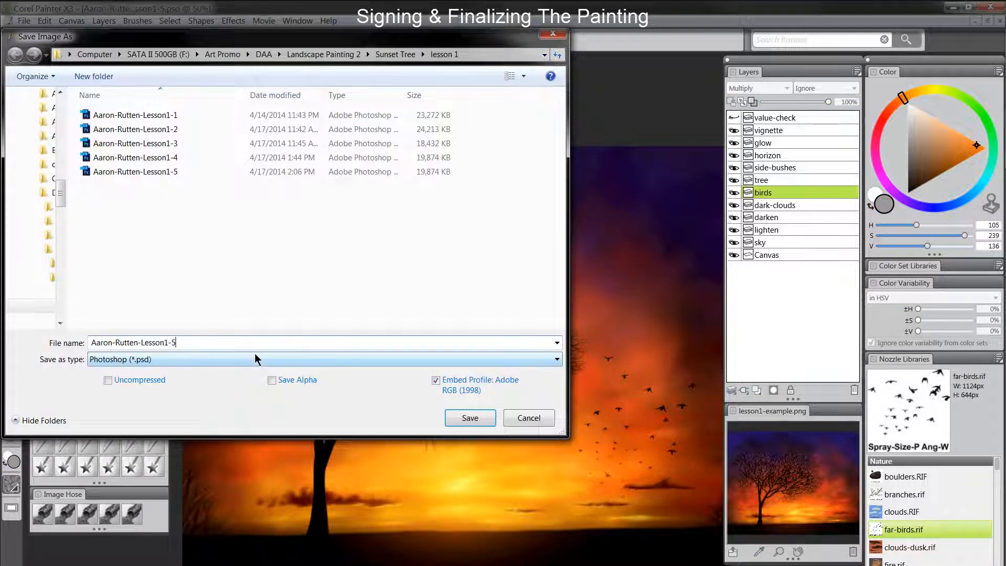
{"action": "key", "text": "Return"}
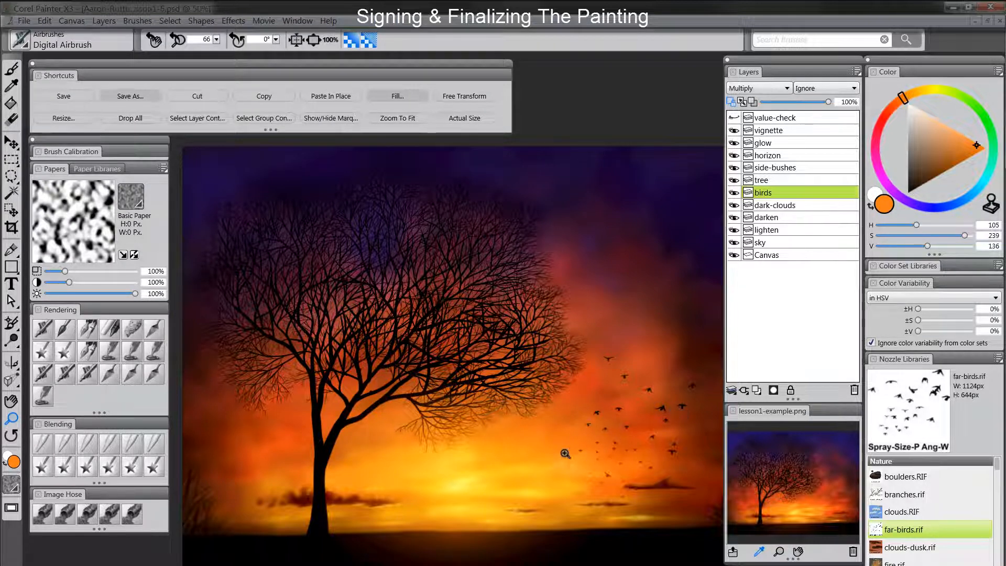
{"action": "left_click", "coordinate": [135, 119]}
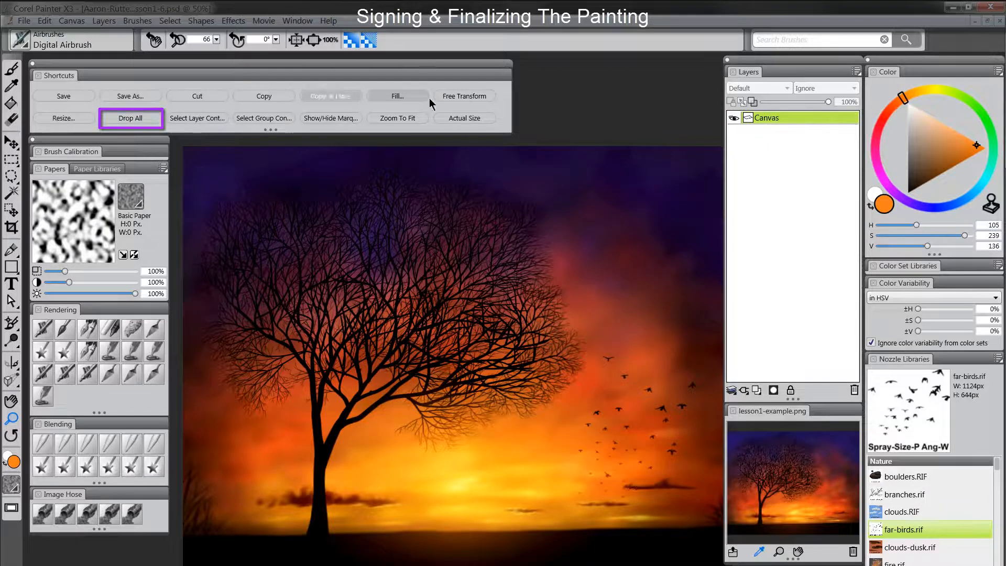
Step: Save the flattened painting as Lesson1-7.psd, then add an empty layer and pick saturated orange
{"action": "left_click", "coordinate": [25, 21]}
{"action": "left_click", "coordinate": [62, 153]}
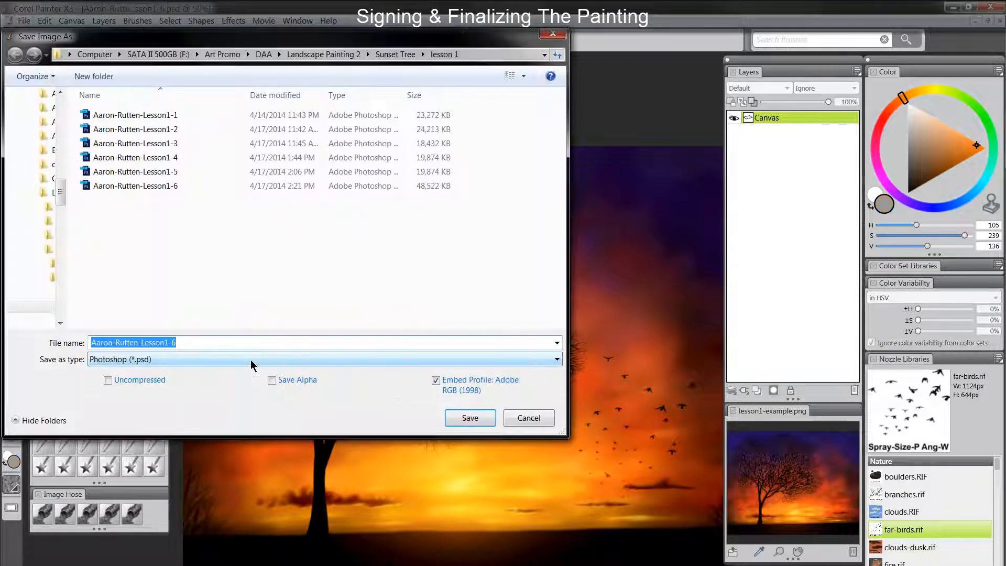
{"action": "left_click", "coordinate": [261, 348]}
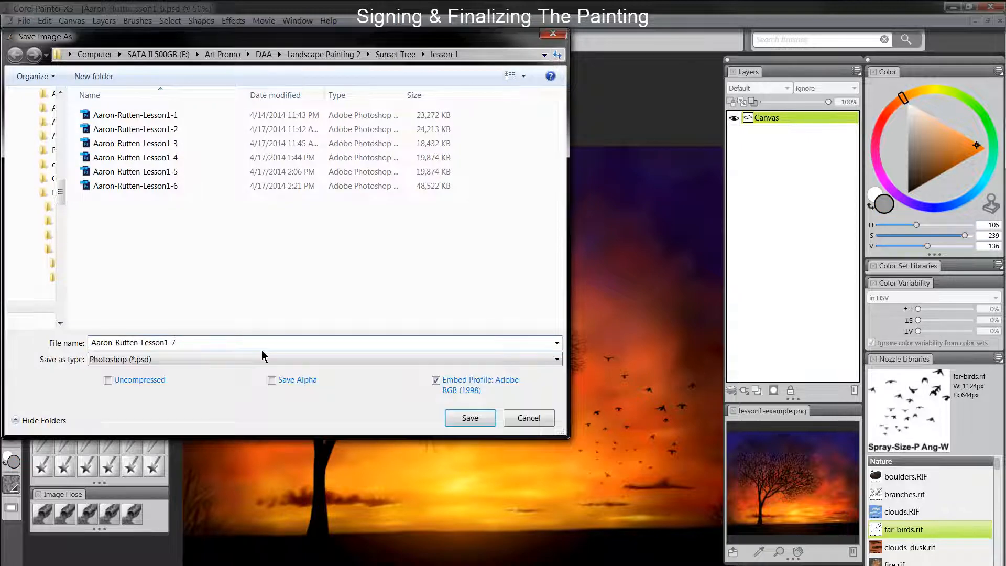
{"action": "type", "text": "7"}
{"action": "key", "text": "Return"}
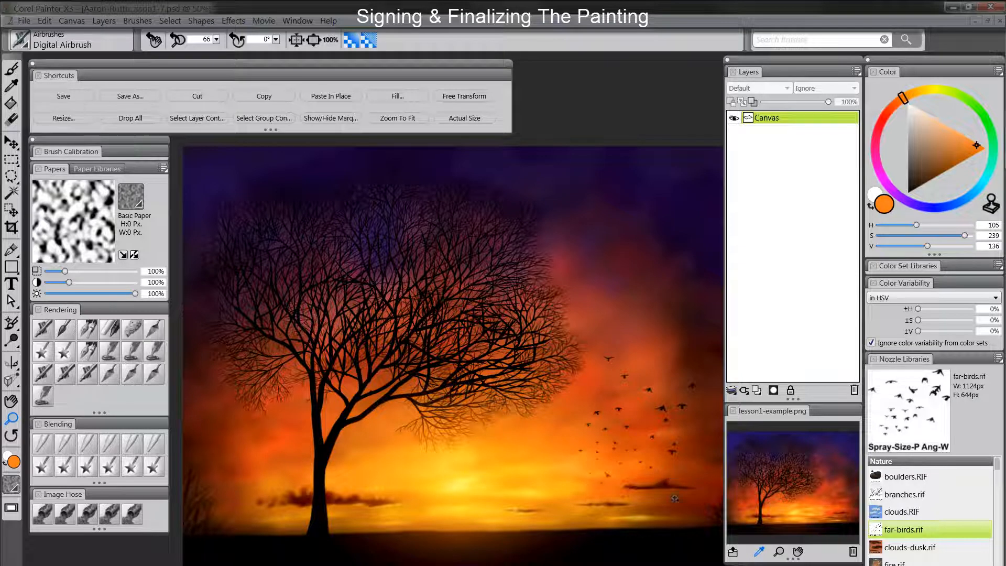
{"action": "left_click", "coordinate": [757, 390]}
{"action": "left_click", "coordinate": [987, 148]}
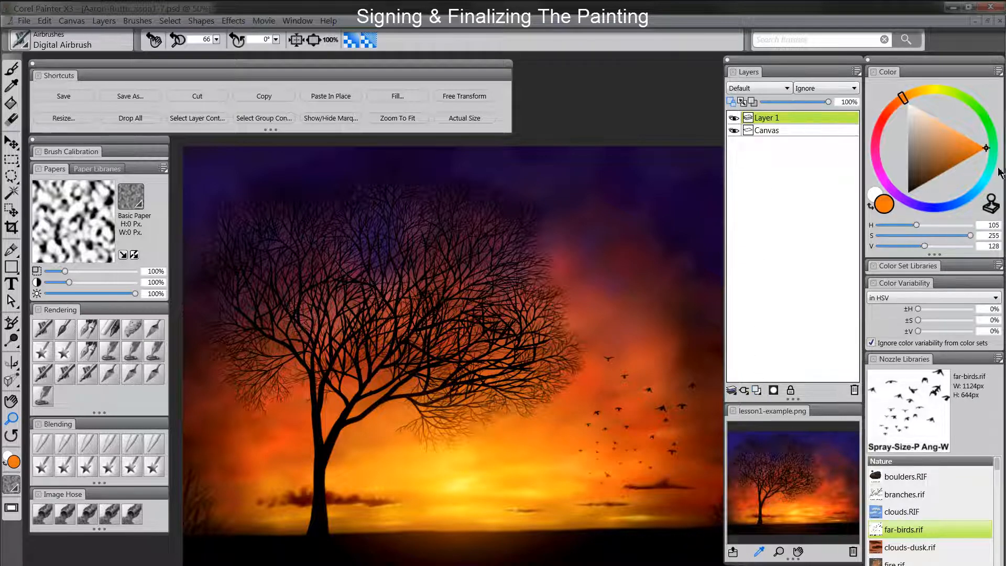
Step: Write an orange AR signature bottom-right with the Scratchboard Tool, then delete that layer
{"action": "left_click", "coordinate": [89, 329]}
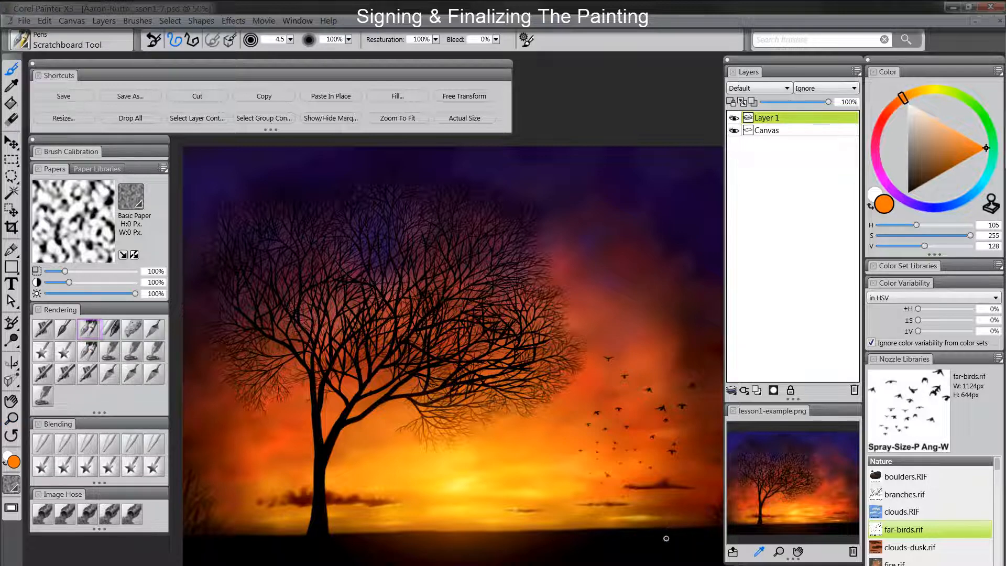
{"action": "left_click_drag", "start_coordinate": [674, 537], "coordinate": [694, 547]}
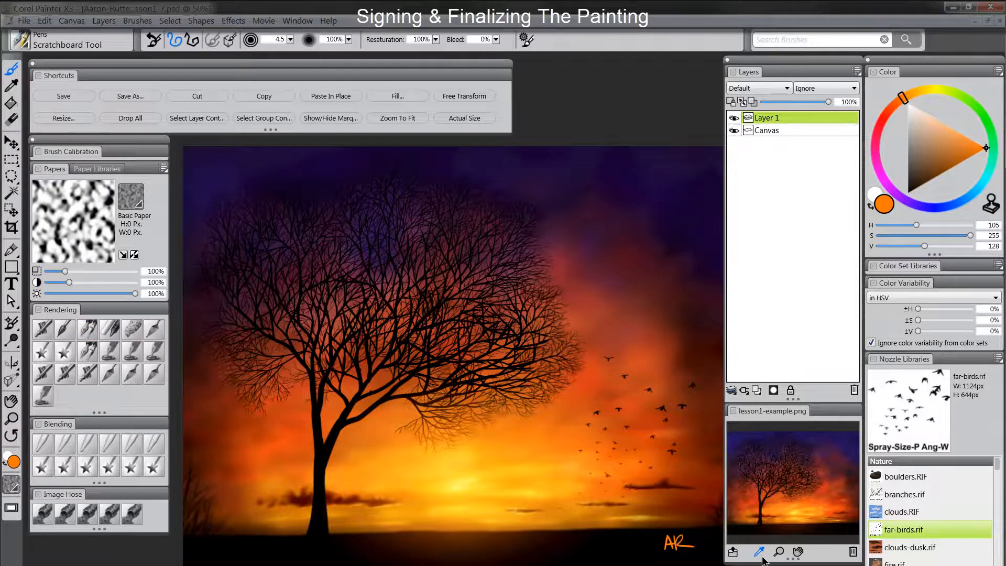
{"action": "left_click", "coordinate": [854, 390]}
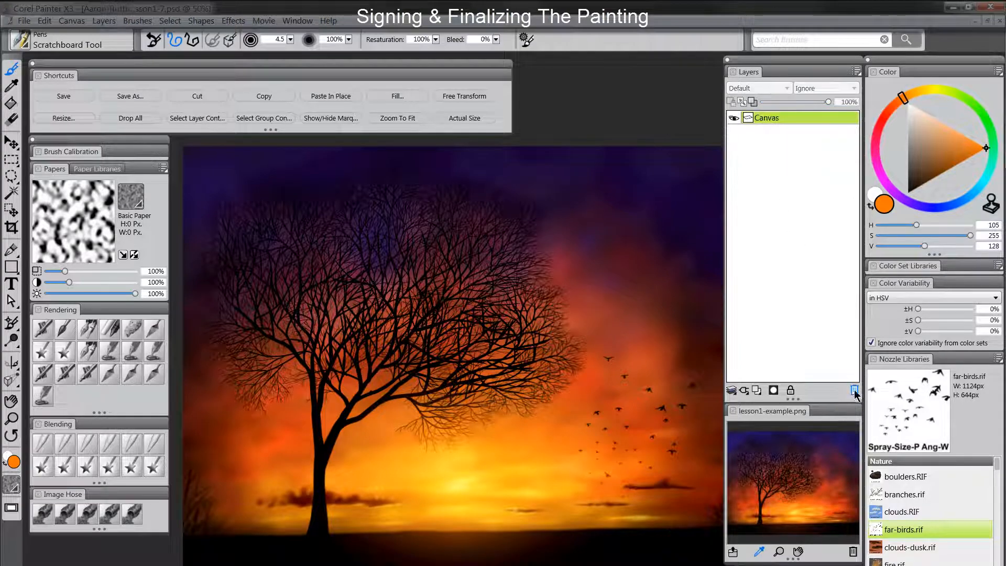
{"action": "key", "text": "space"}
{"action": "left_click_drag", "start_coordinate": [548, 485], "coordinate": [542, 483]}
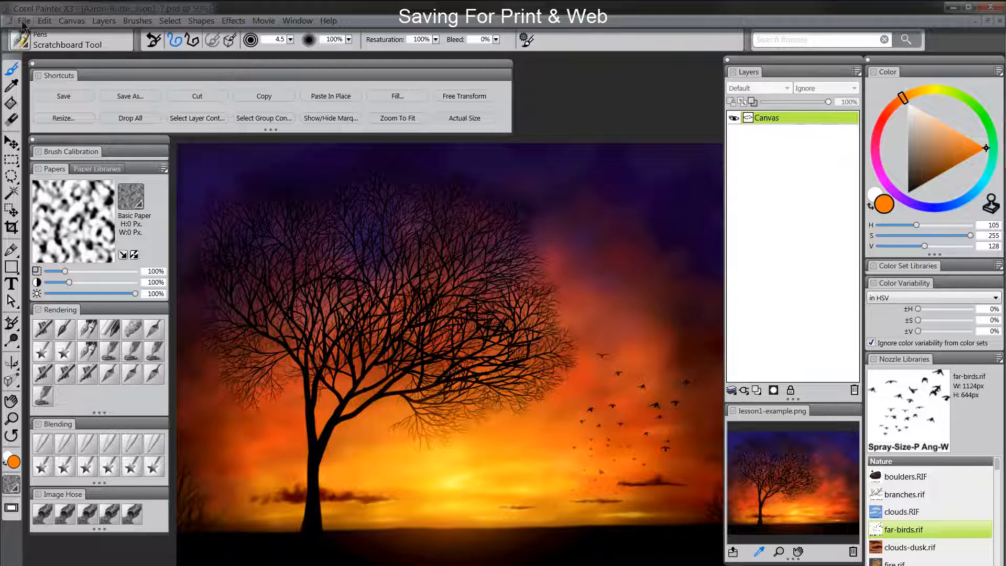
Step: Save a TIFF copy of the painting named Lesson1-print, with Save Alpha left unchecked
{"action": "left_click", "coordinate": [24, 22]}
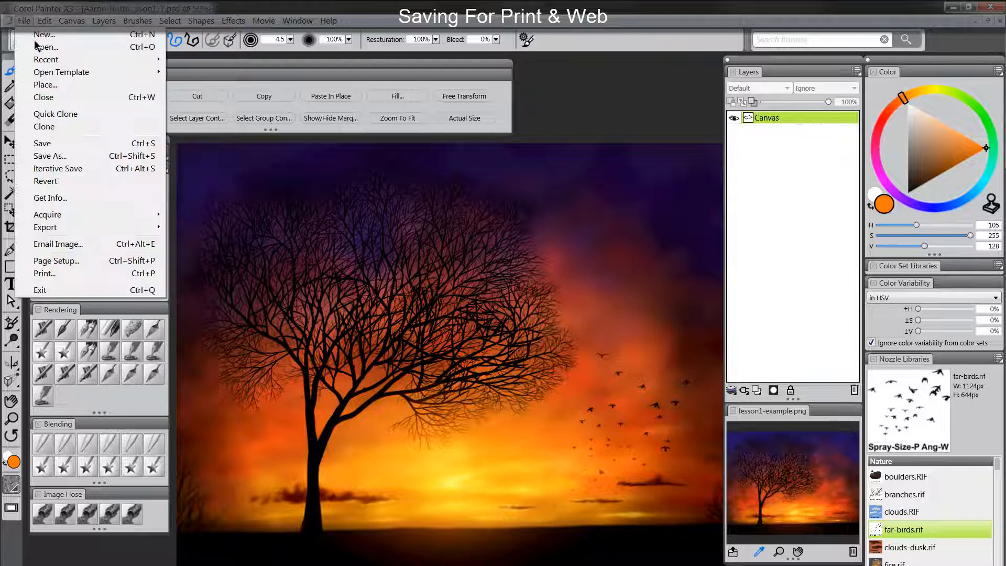
{"action": "left_click", "coordinate": [60, 155]}
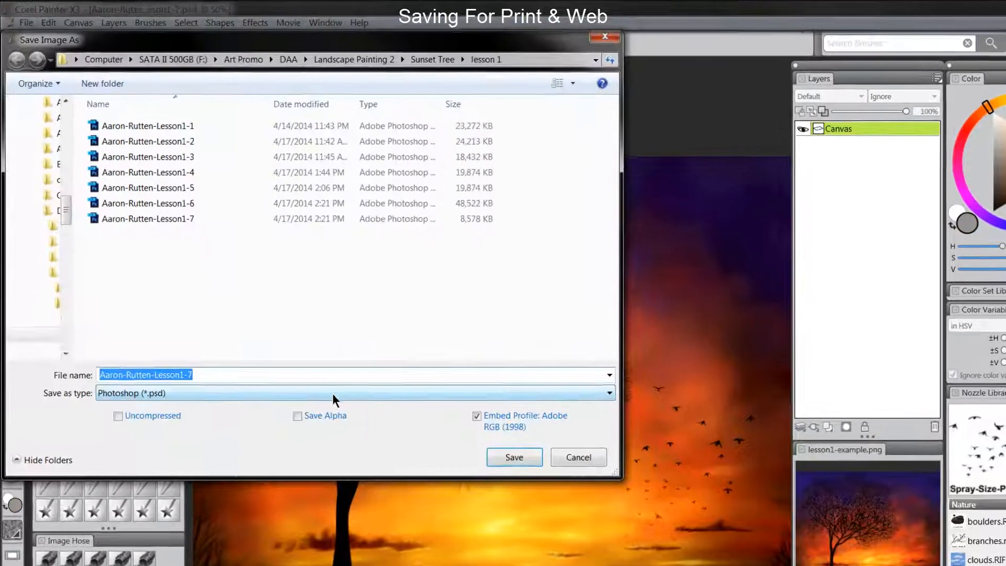
{"action": "left_click", "coordinate": [299, 360]}
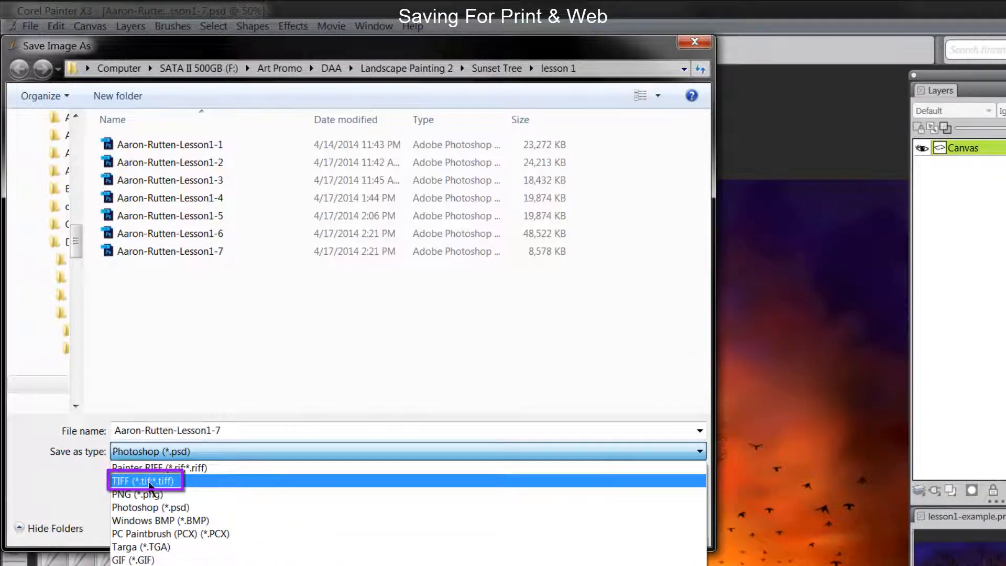
{"action": "left_click", "coordinate": [150, 482]}
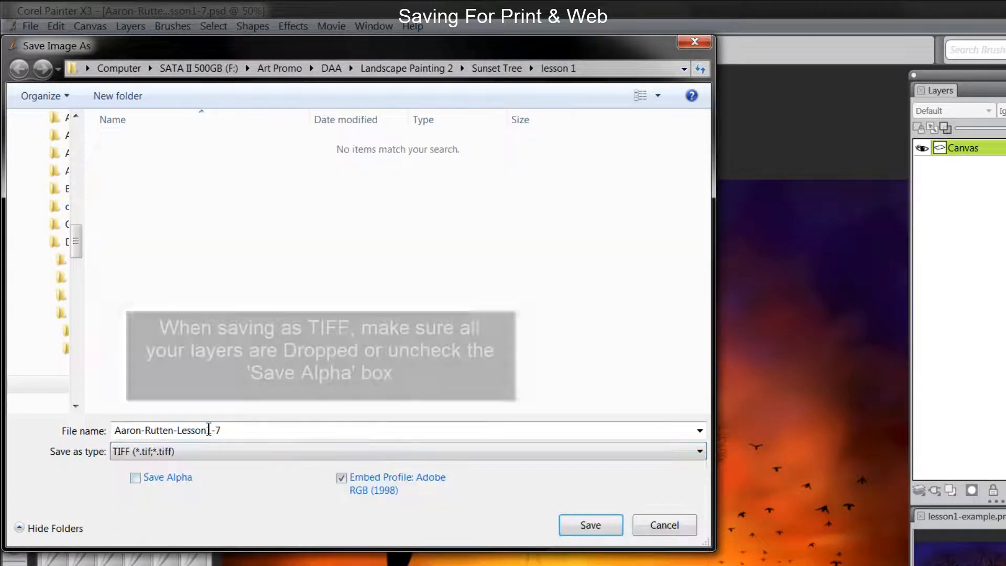
{"action": "left_click", "coordinate": [228, 430]}
{"action": "left_click", "coordinate": [233, 430]}
{"action": "key", "text": "BackSpace"}
{"action": "type", "text": "pr"}
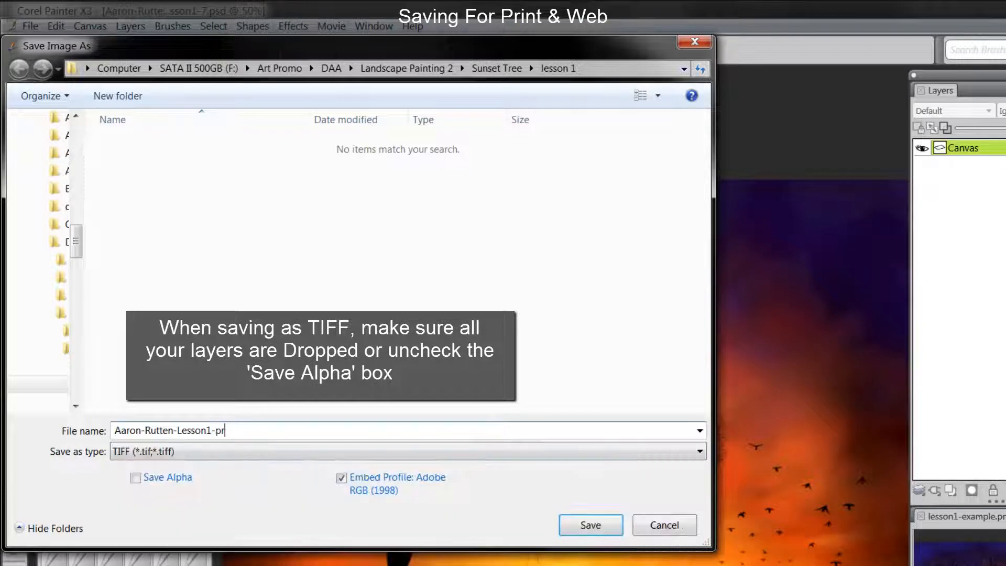
{"action": "type", "text": "int"}
{"action": "left_click", "coordinate": [595, 525]}
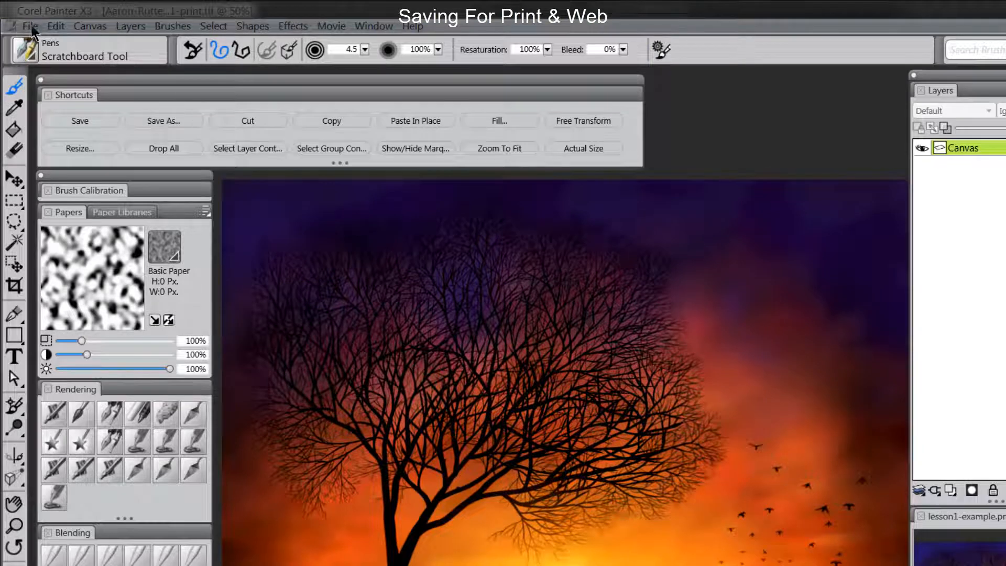
Step: Resize the canvas to 14 × 11 inches at a resolution of 72 pixels per inch
{"action": "left_click", "coordinate": [92, 27]}
{"action": "left_click", "coordinate": [110, 45]}
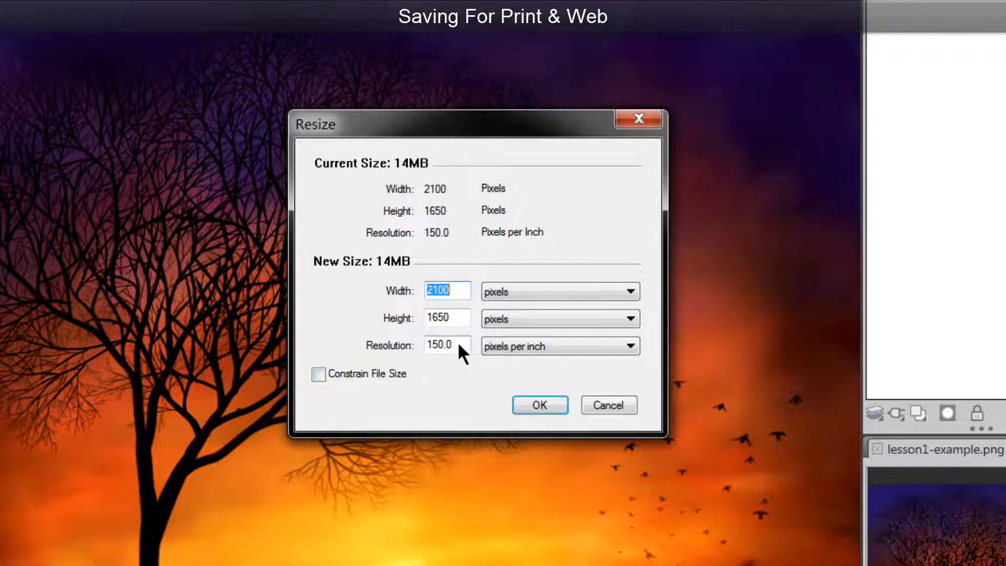
{"action": "left_click", "coordinate": [504, 292]}
{"action": "left_click", "coordinate": [508, 320]}
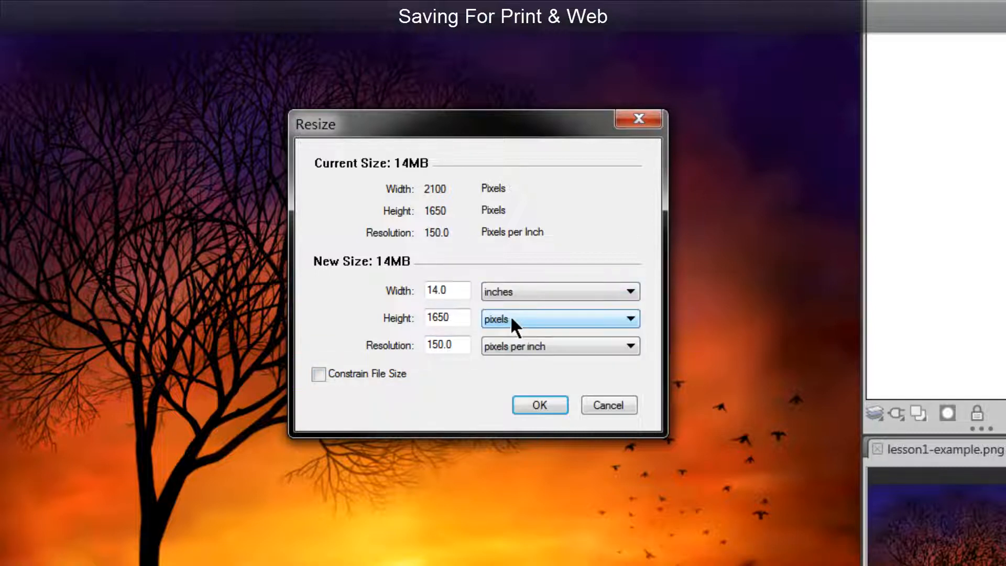
{"action": "left_click", "coordinate": [510, 318]}
{"action": "left_click", "coordinate": [511, 347]}
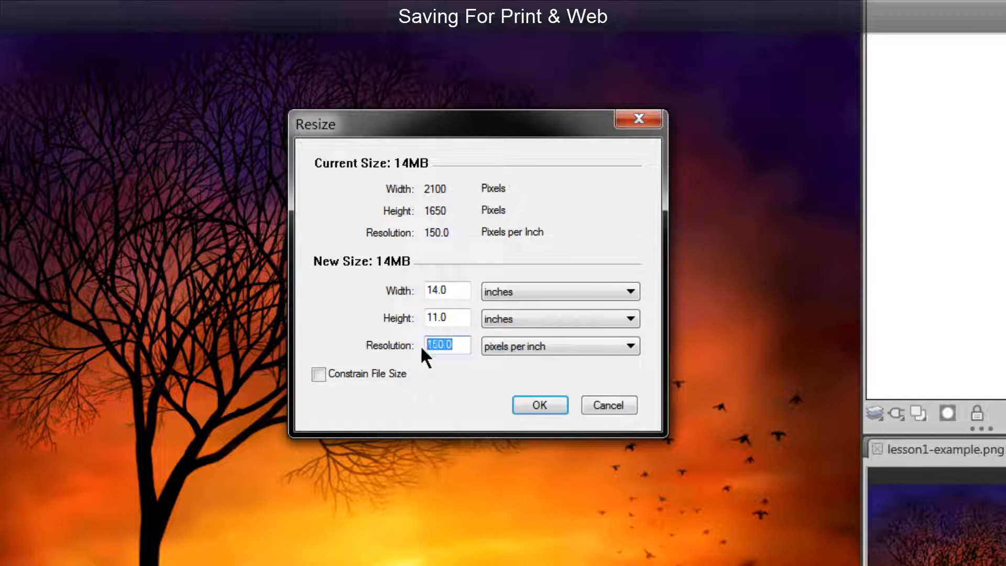
{"action": "type", "text": "72"}
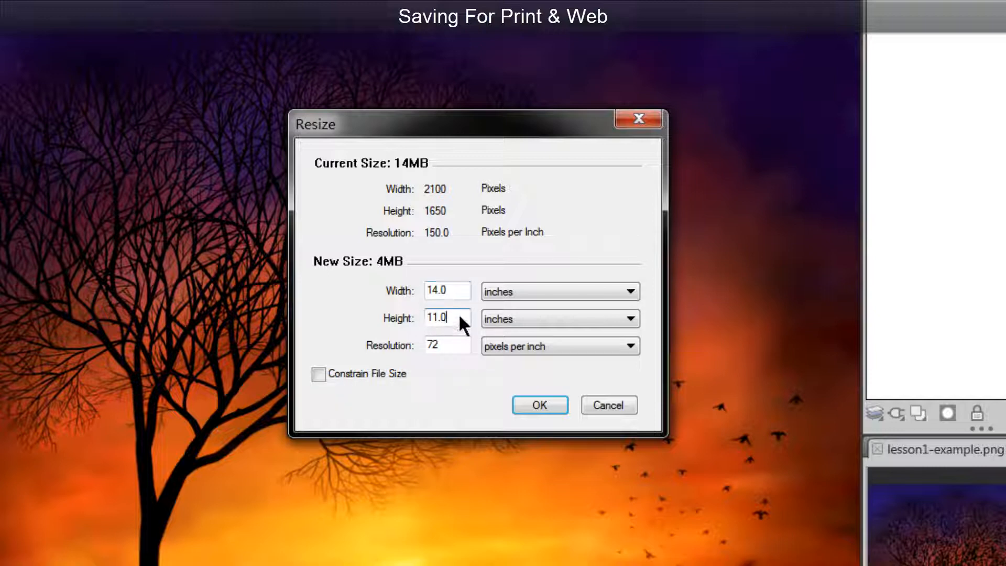
{"action": "left_click", "coordinate": [545, 407]}
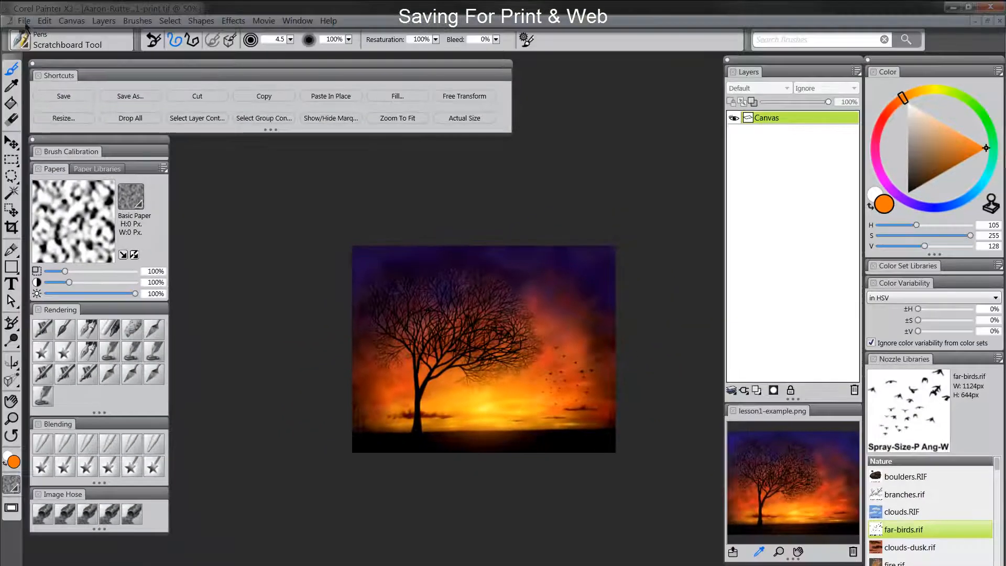
Step: Save the resized painting as a PNG, changing the name suffix from -print to Lesson1-web
{"action": "left_click", "coordinate": [24, 21]}
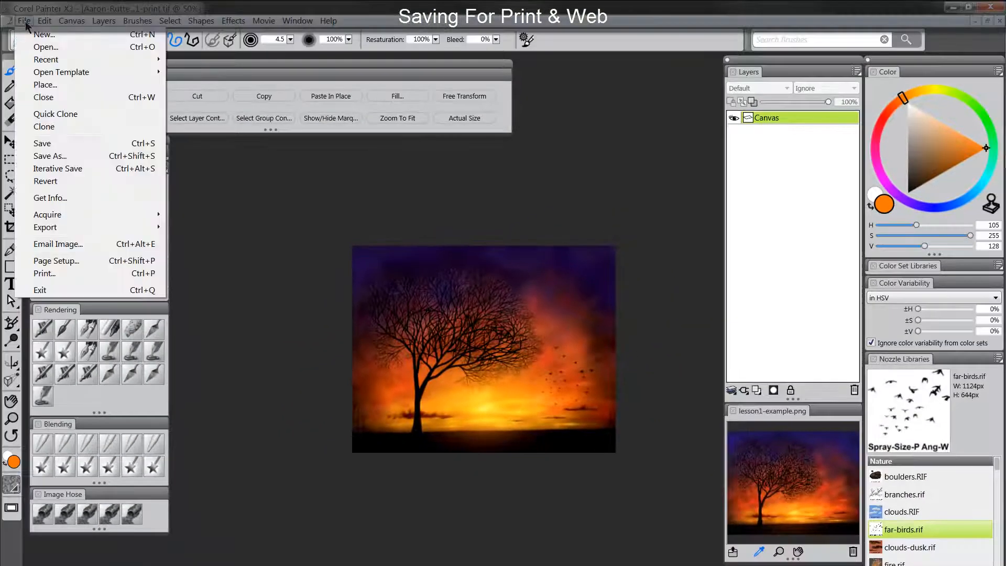
{"action": "left_click", "coordinate": [60, 156]}
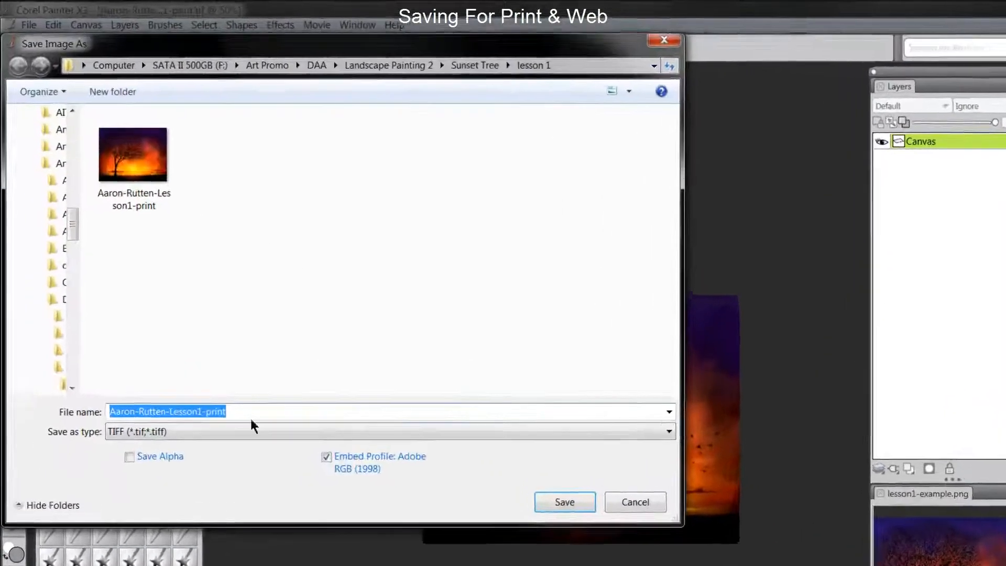
{"action": "left_click", "coordinate": [256, 368]}
{"action": "key", "text": "BackSpace"}
{"action": "key", "text": "BackSpace"}
{"action": "key", "text": "BackSpace"}
{"action": "key", "text": "BackSpace"}
{"action": "key", "text": "BackSpace"}
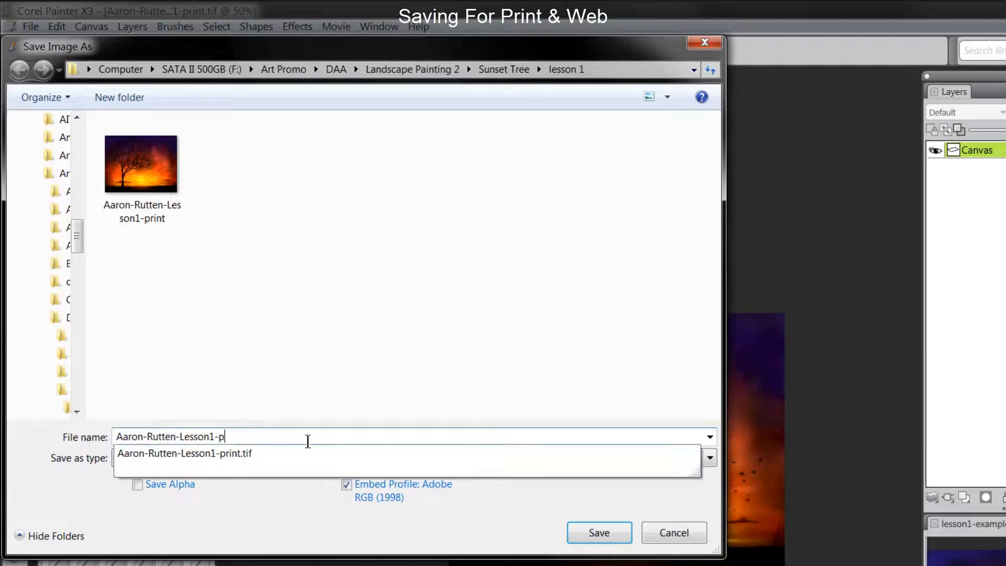
{"action": "type", "text": "web"}
{"action": "left_click", "coordinate": [298, 458]}
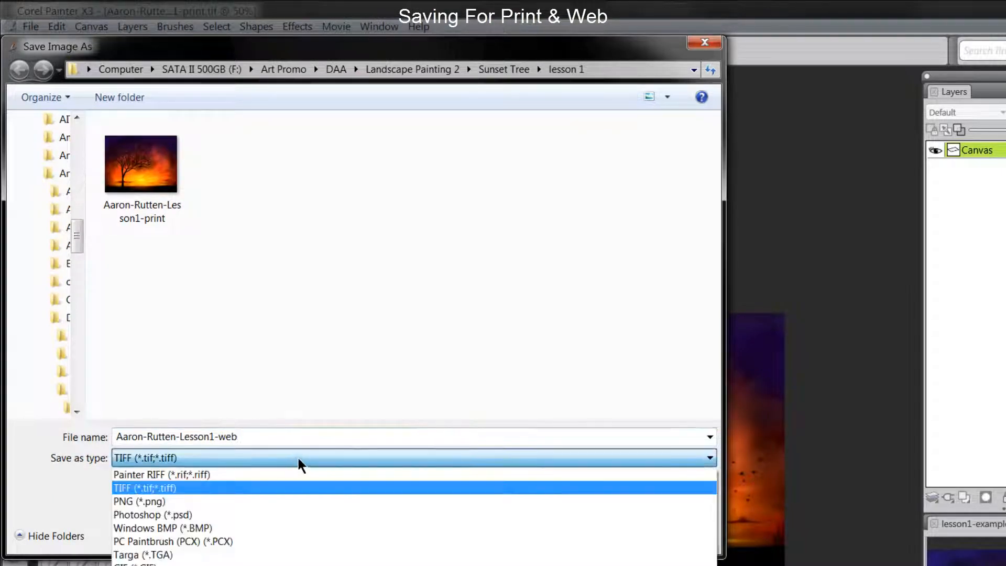
{"action": "left_click", "coordinate": [190, 503]}
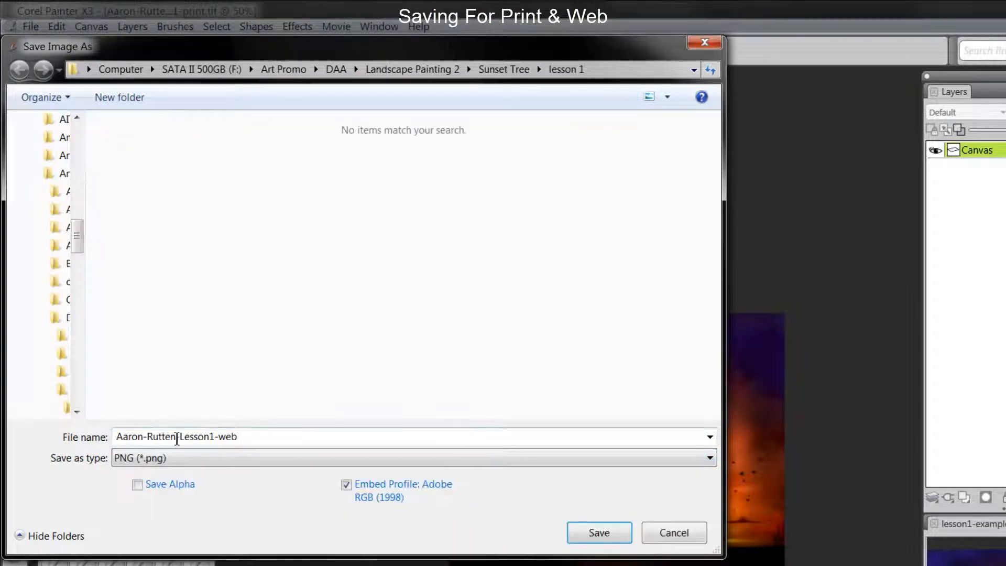
{"action": "left_click", "coordinate": [597, 533]}
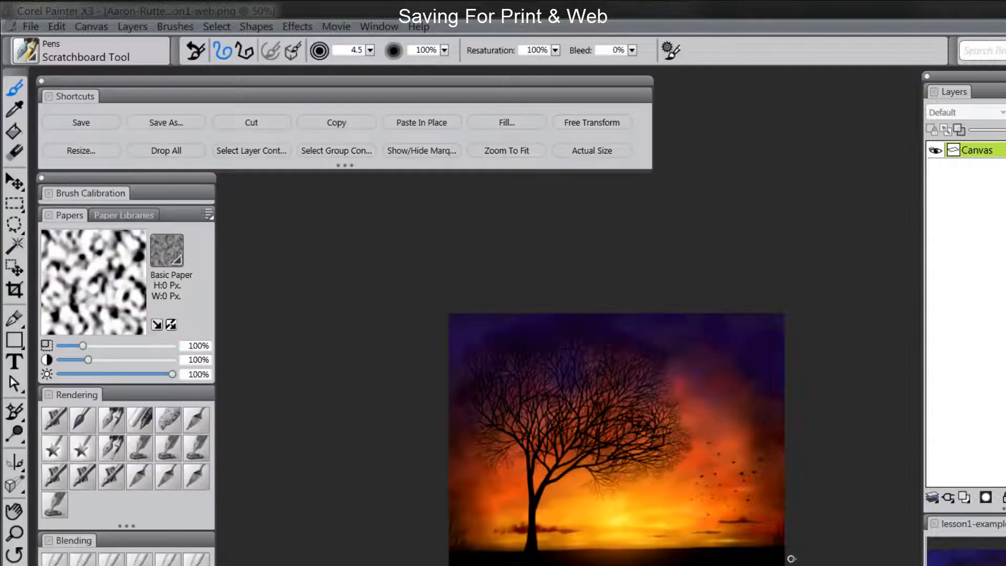